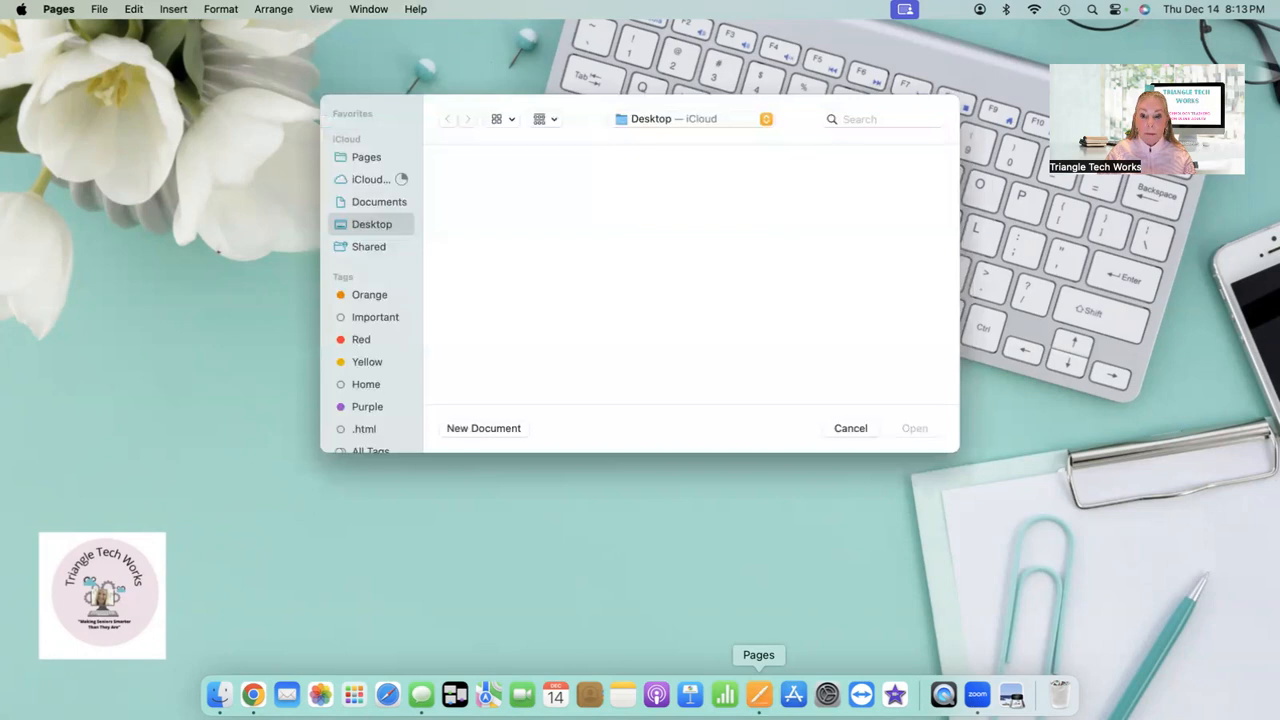
- Create a new document from the Blank template
left_click(484, 428)
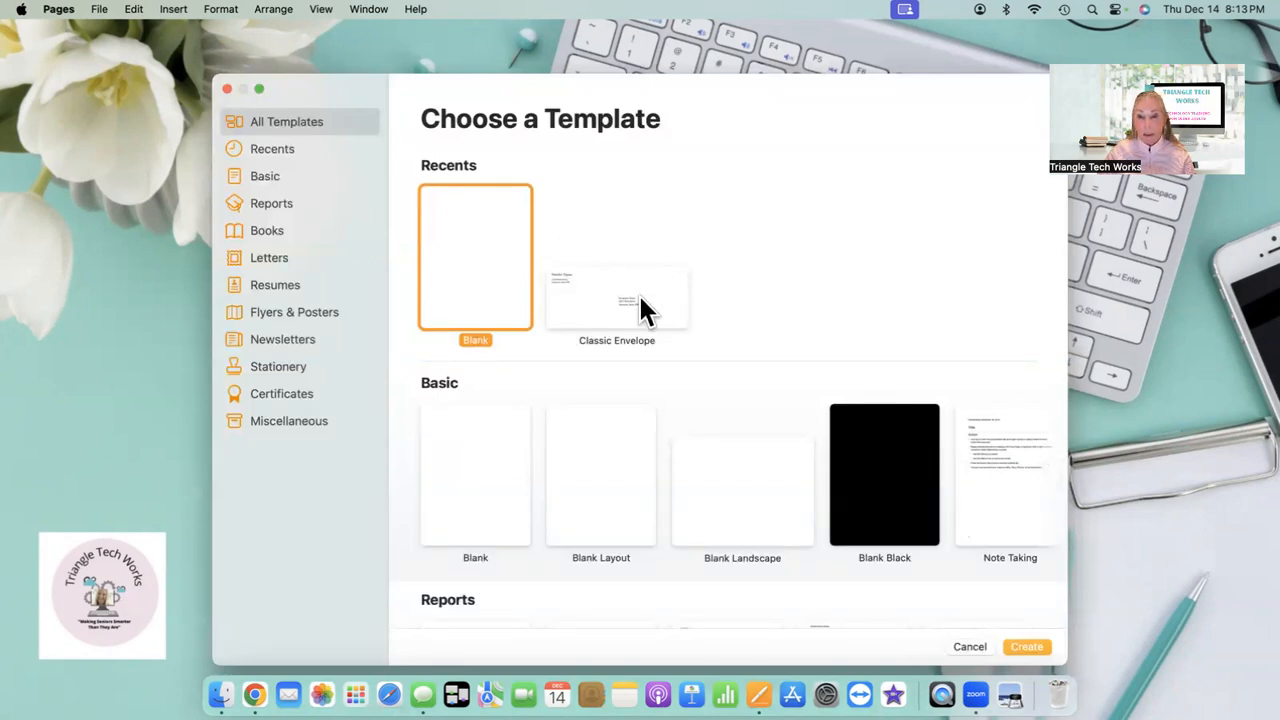
scroll(638, 320, "down", 3)
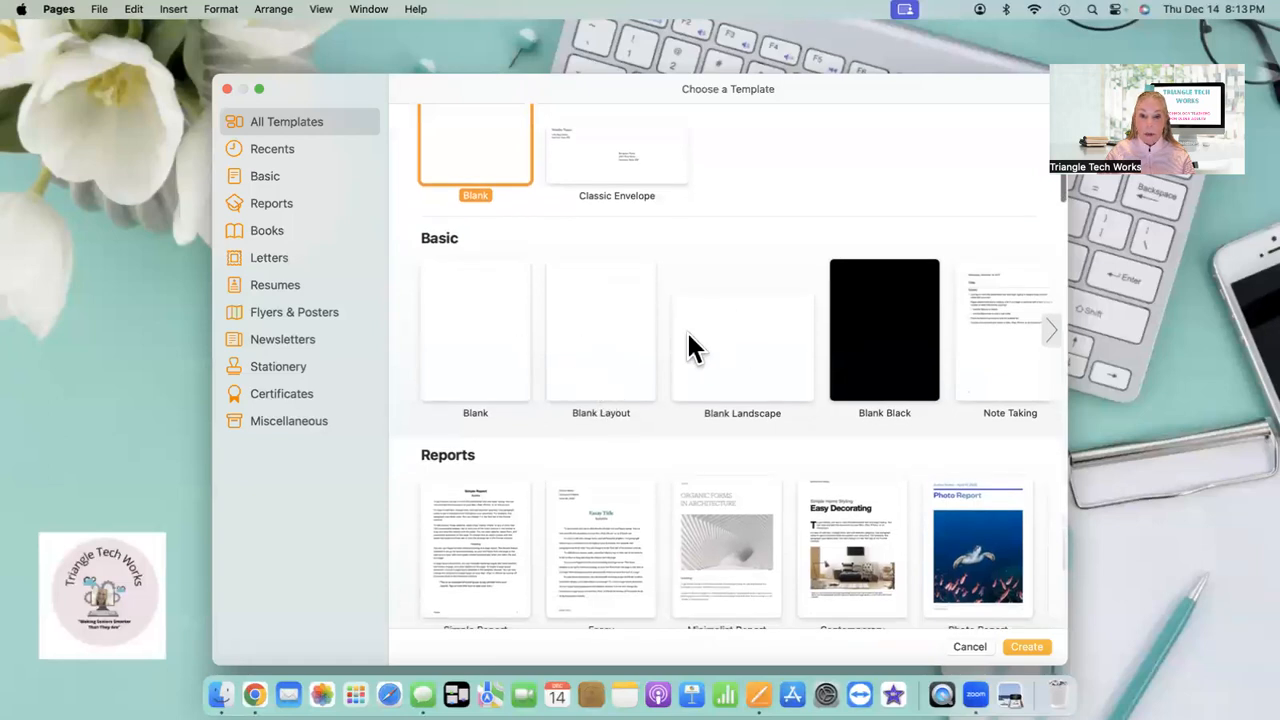
scroll(656, 448, "down", 2)
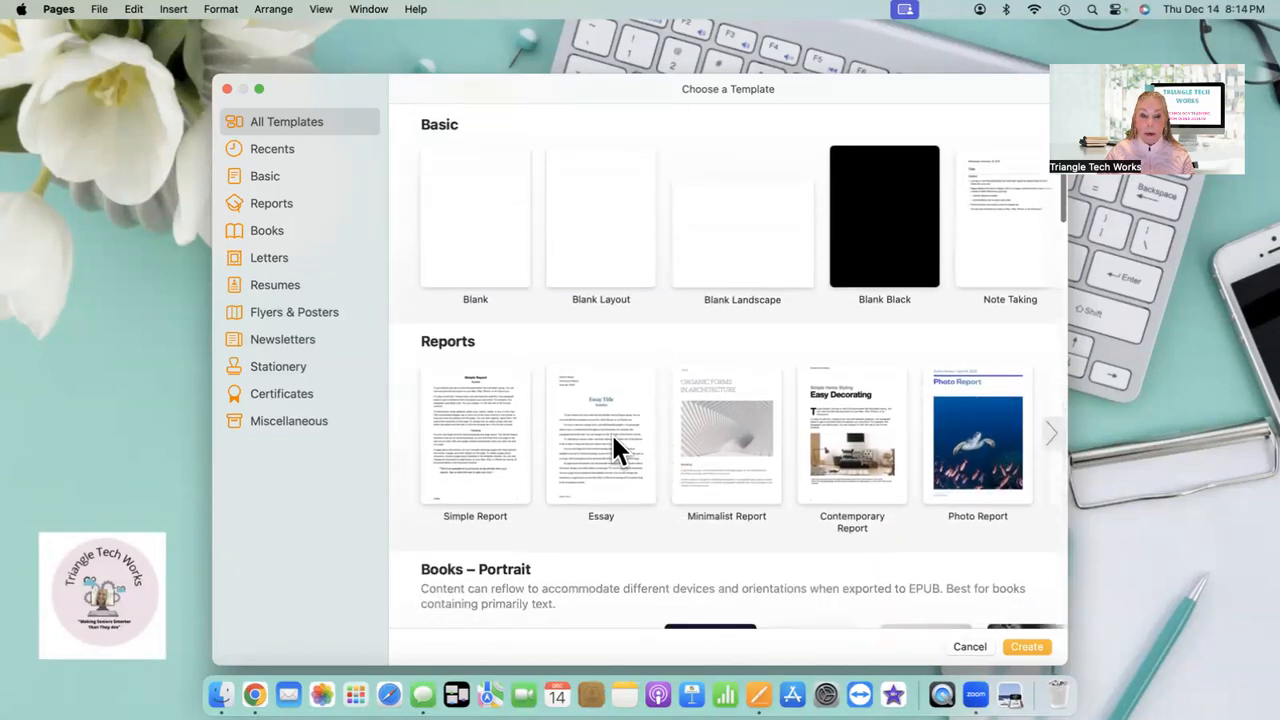
scroll(712, 437, "down", 5)
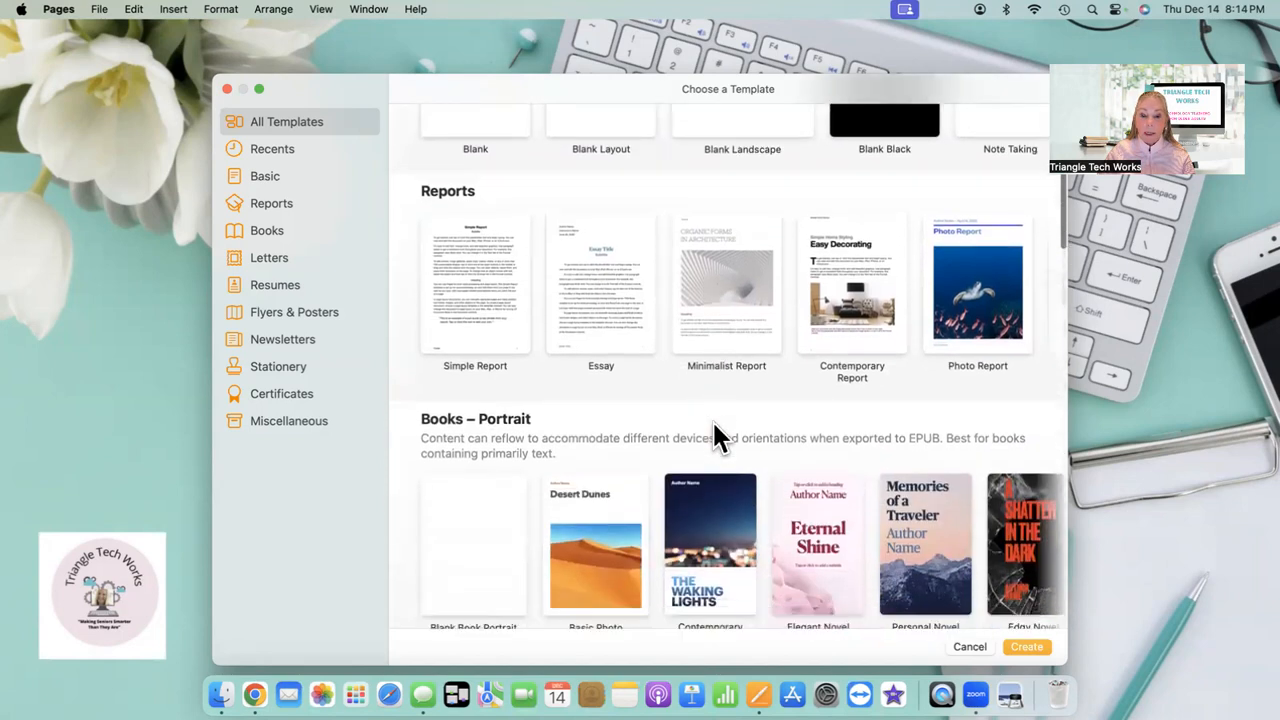
scroll(714, 426, "down", 3)
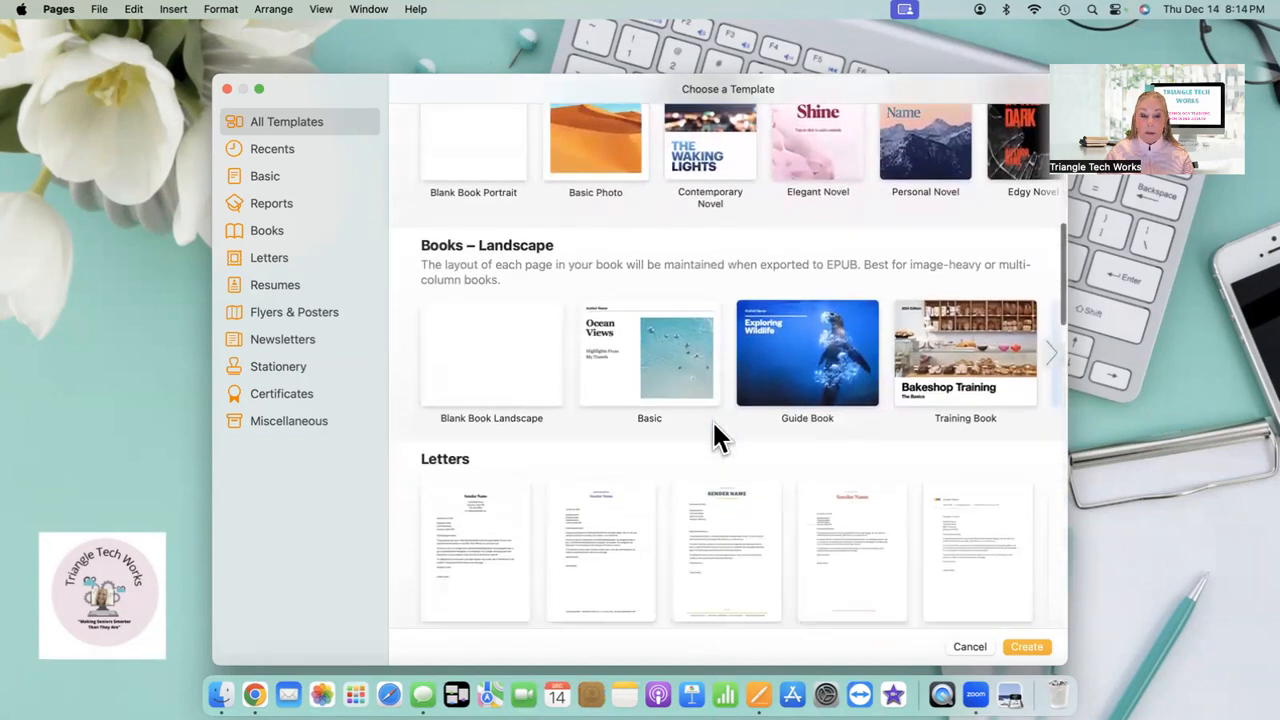
scroll(714, 426, "up", 2)
scroll(712, 419, "up", 10)
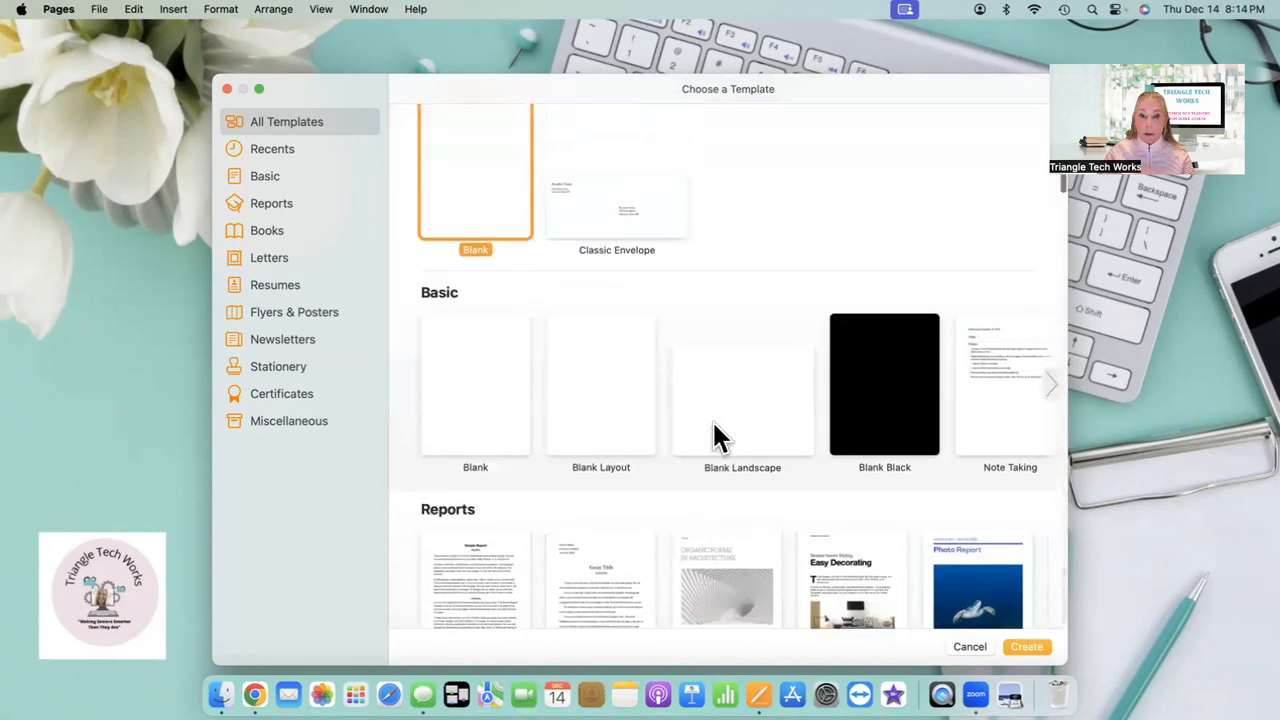
double_click(483, 292)
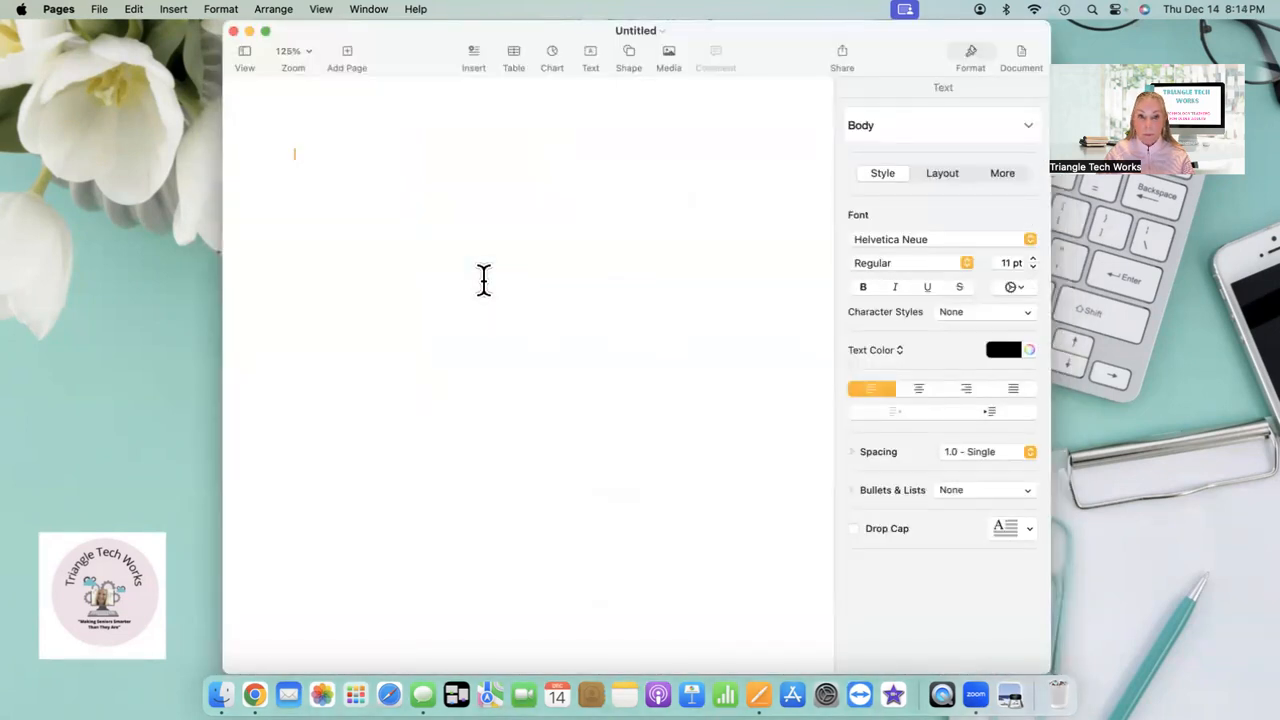
- Write the greeting "Dear Caucus Members," and below it "I am looking forward to meeting with you soon. If you have any questions, please contact me."
type("Dear Caucu")
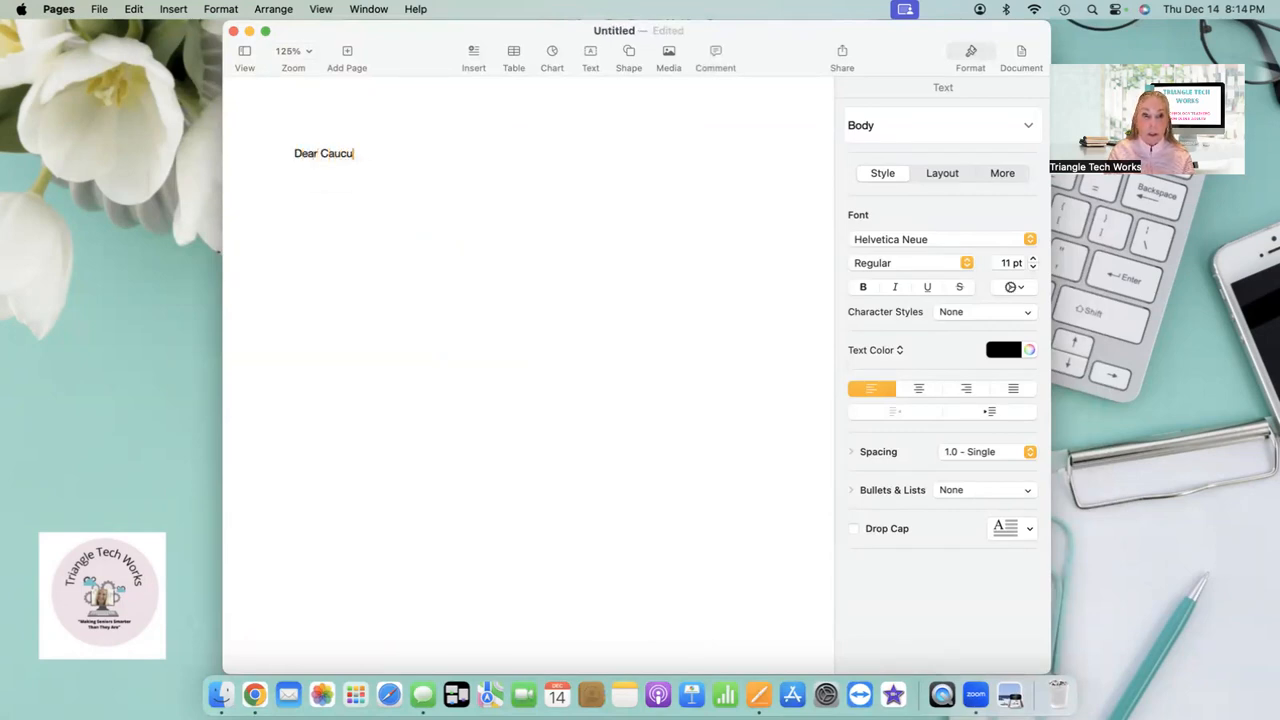
type("s Members, I am looking ")
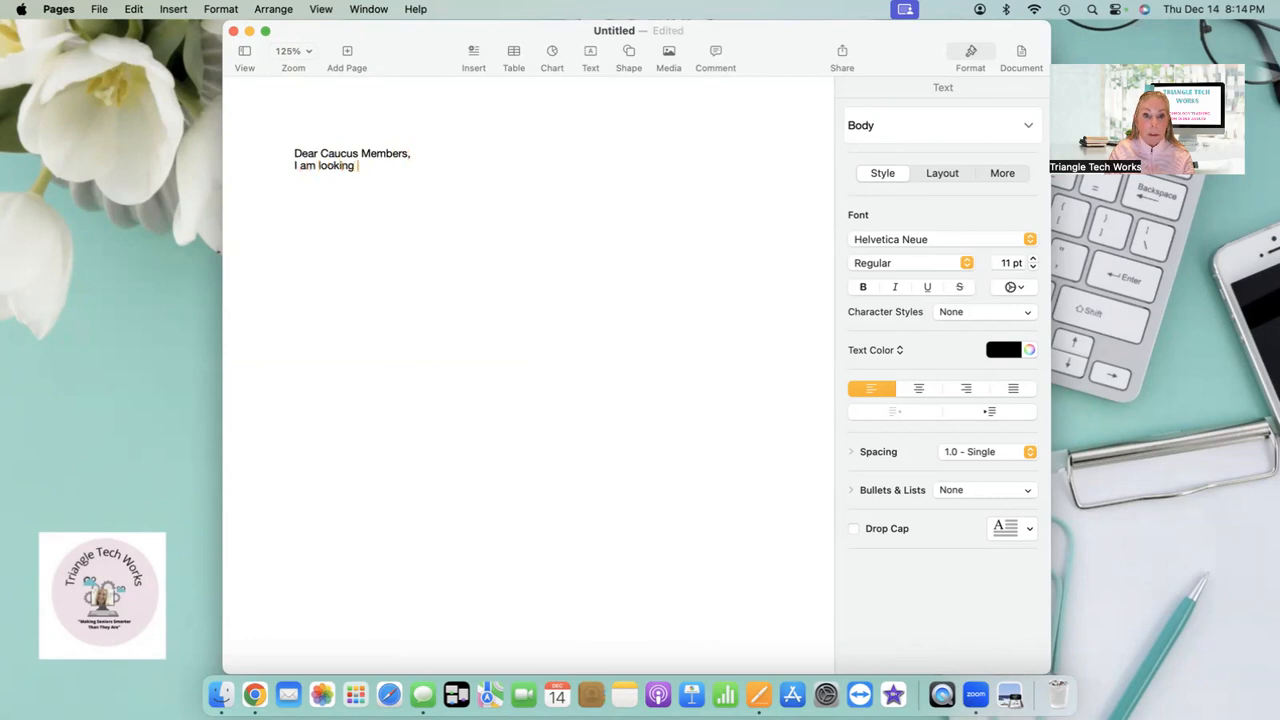
type("forward t")
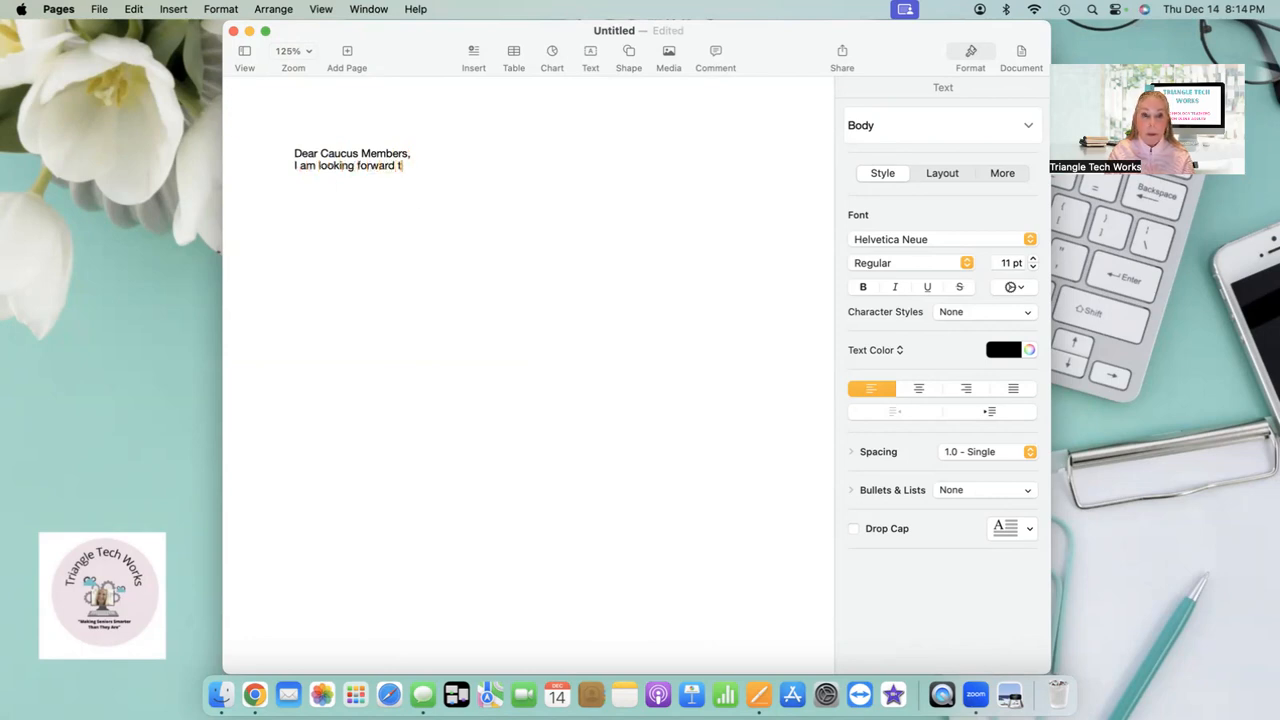
type("o meeting w")
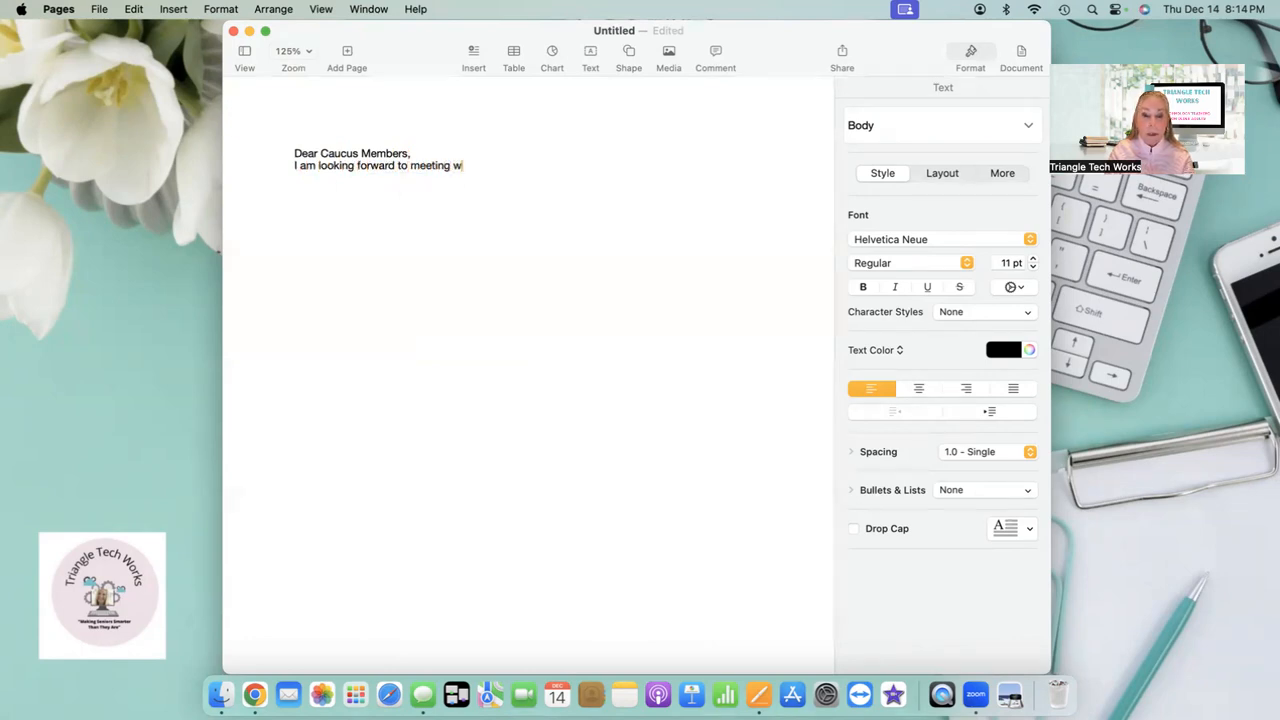
type("ith you soon.  If you")
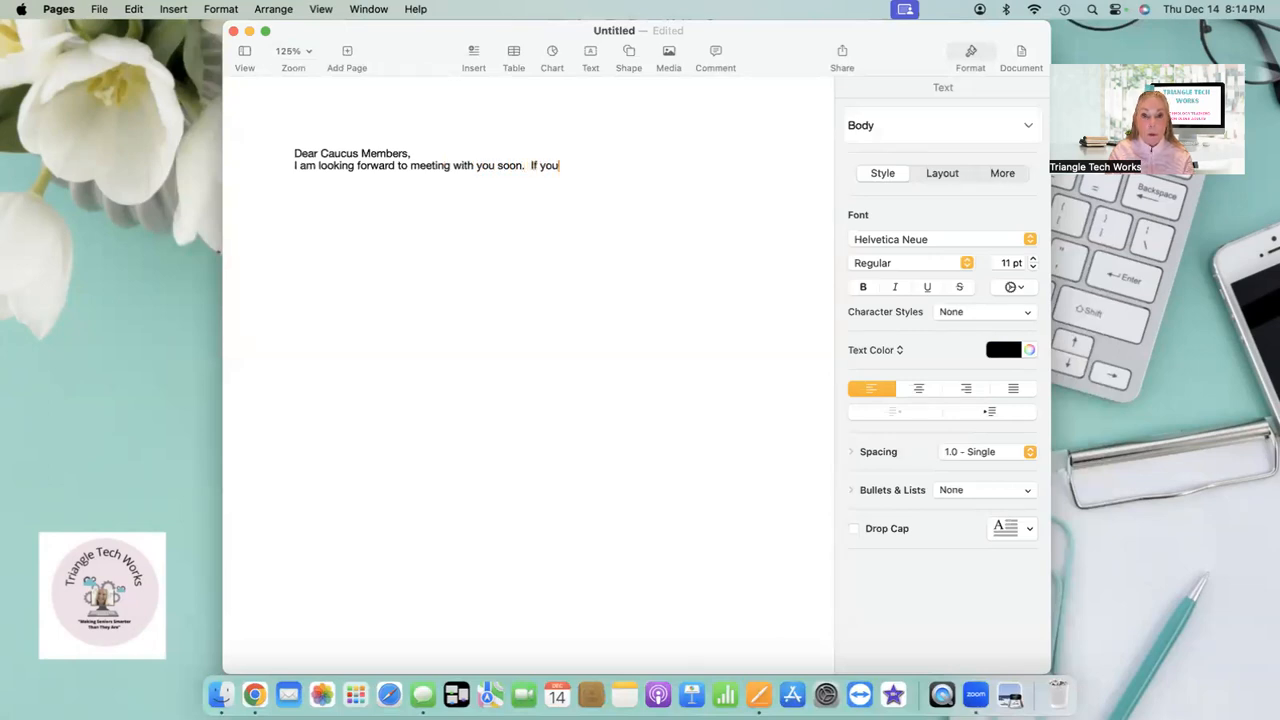
type(" have any questions")
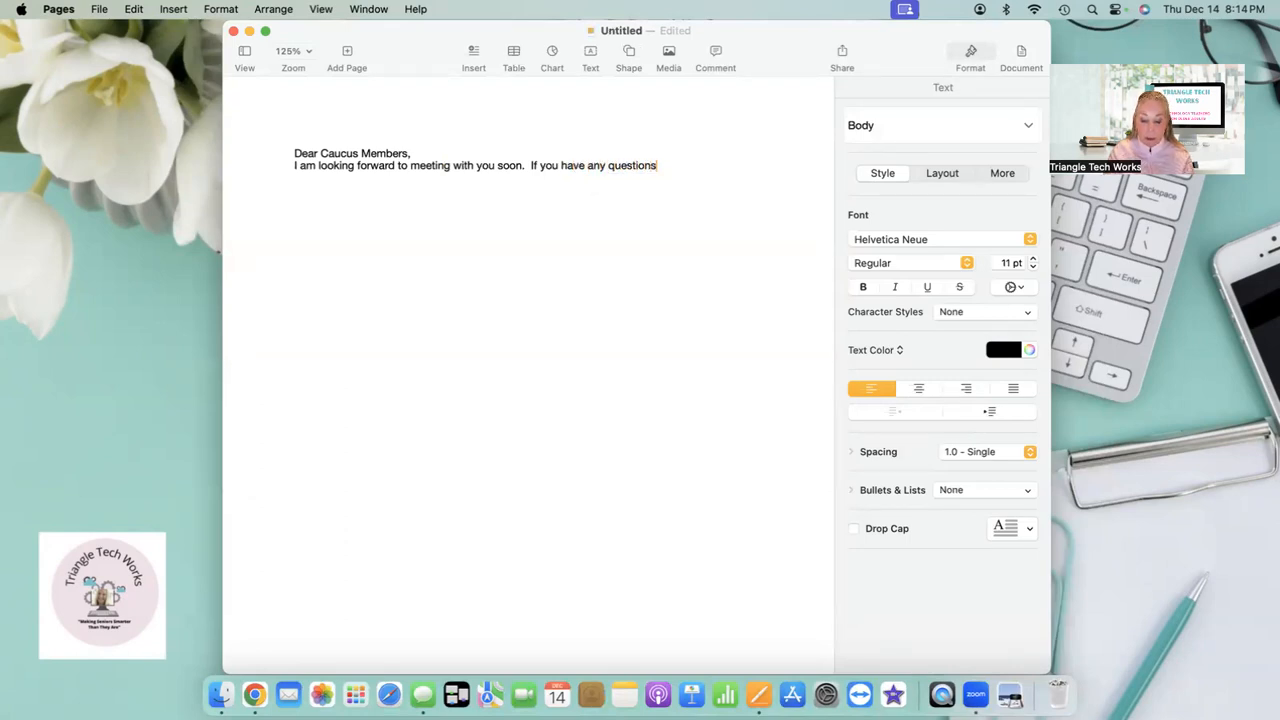
type(", pleas")
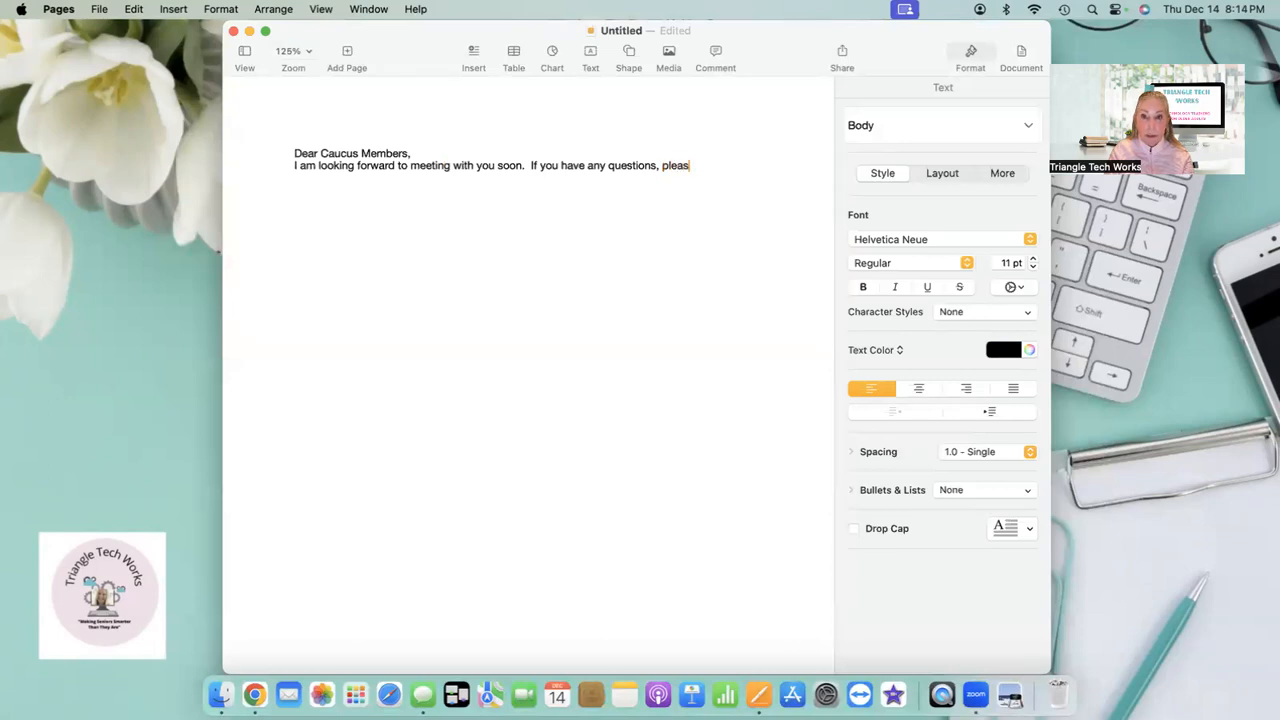
type("e contat")
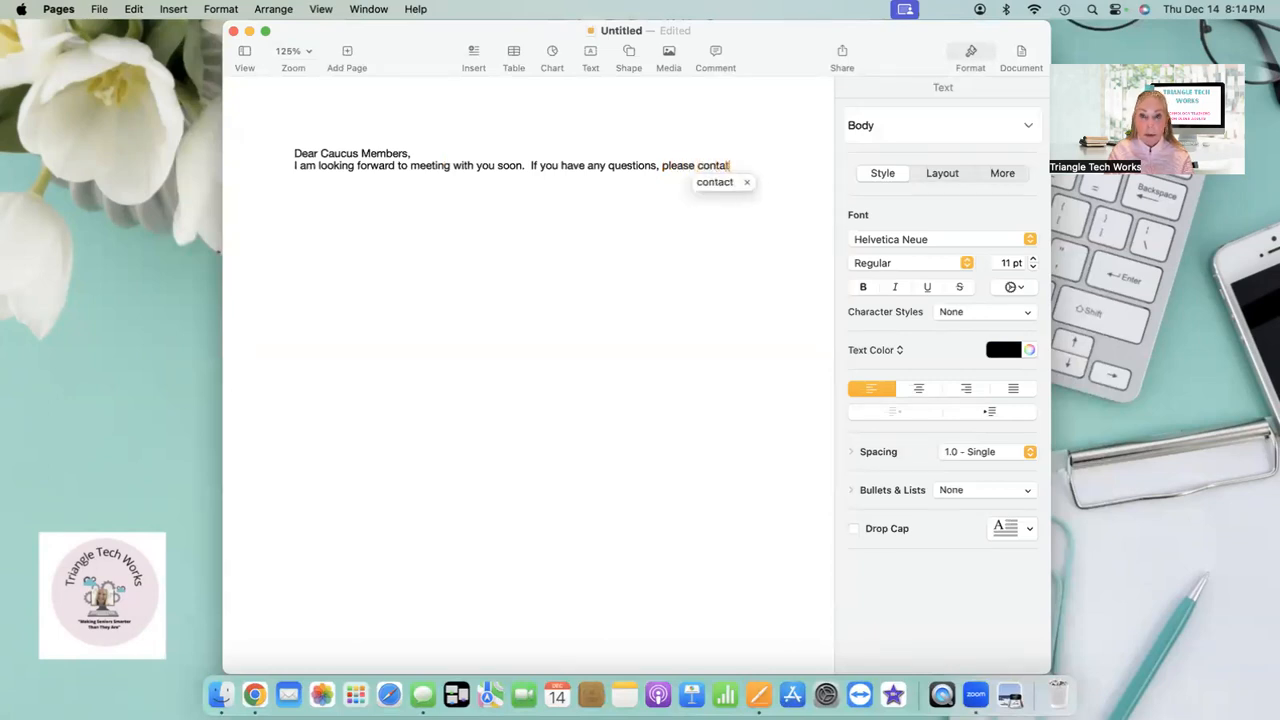
left_click(714, 182)
type("me. ")
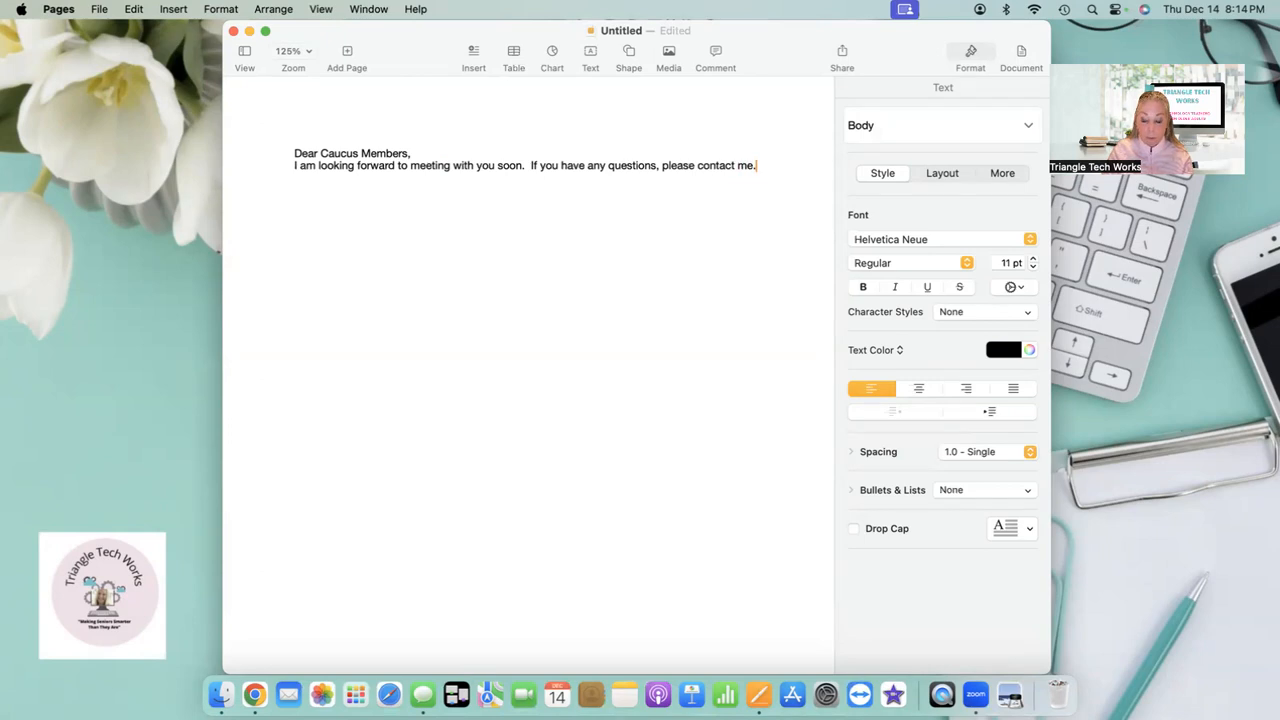
- Close the letter with "Sincerely," and the sender's first name on separate lines
type("Sincer")
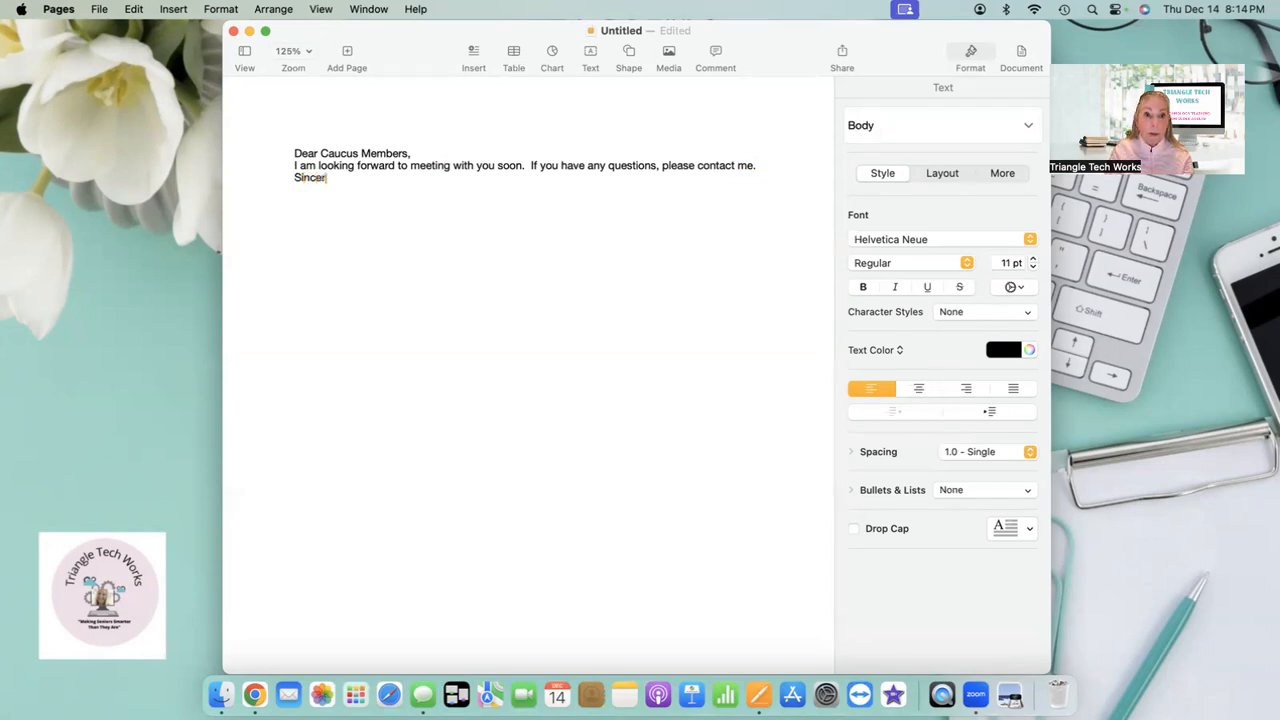
type("ely, ")
type("Diane")
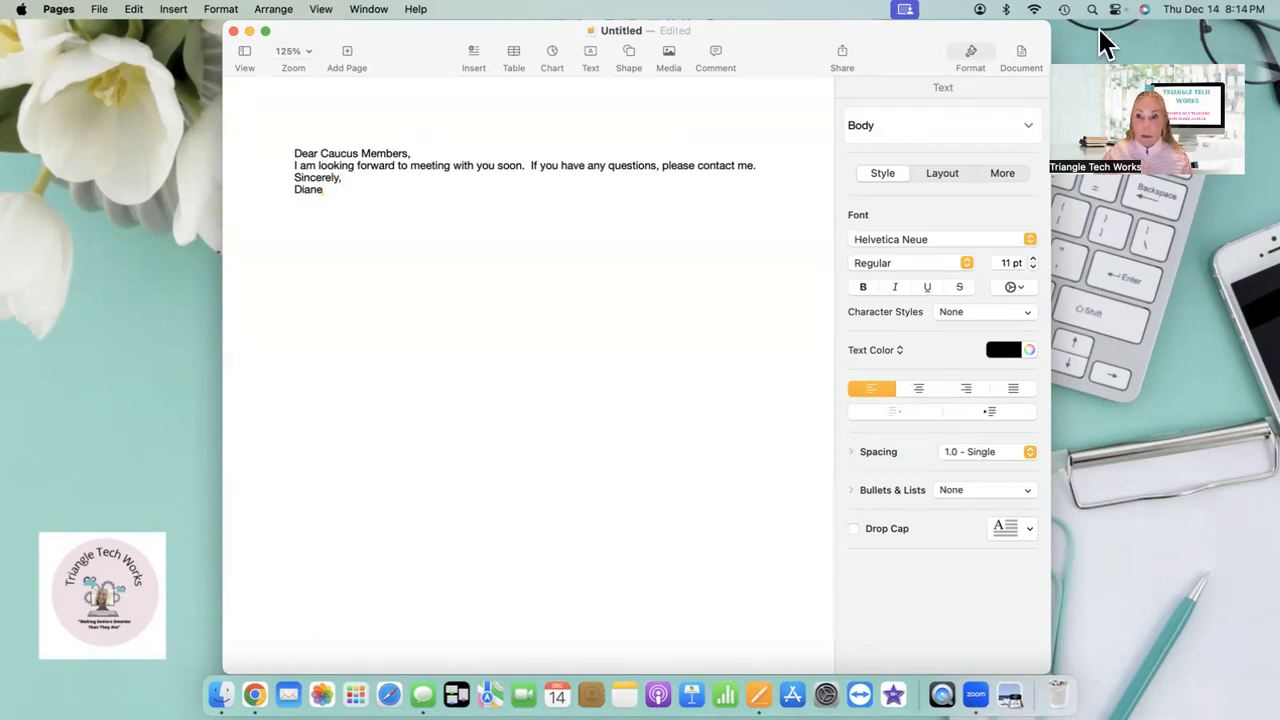
- View the available paragraph styles and try to set the letter's font to Arial from the end of the text
left_click(1028, 125)
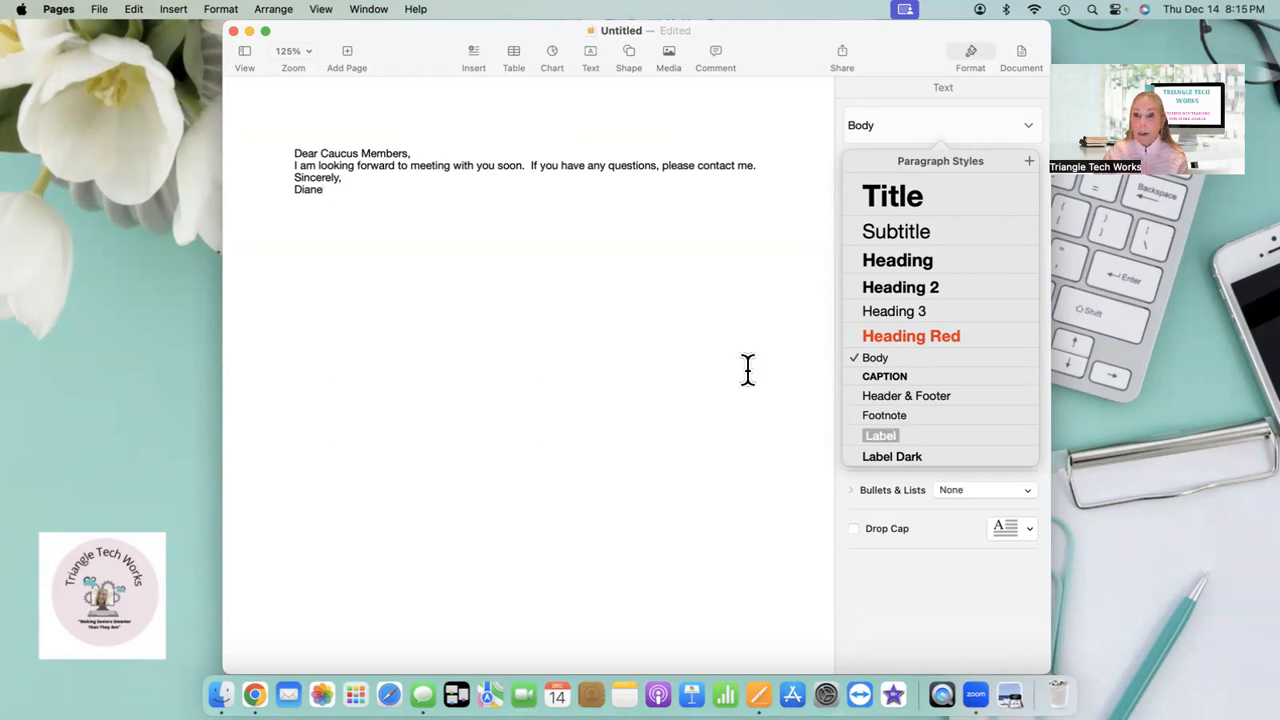
left_click(746, 368)
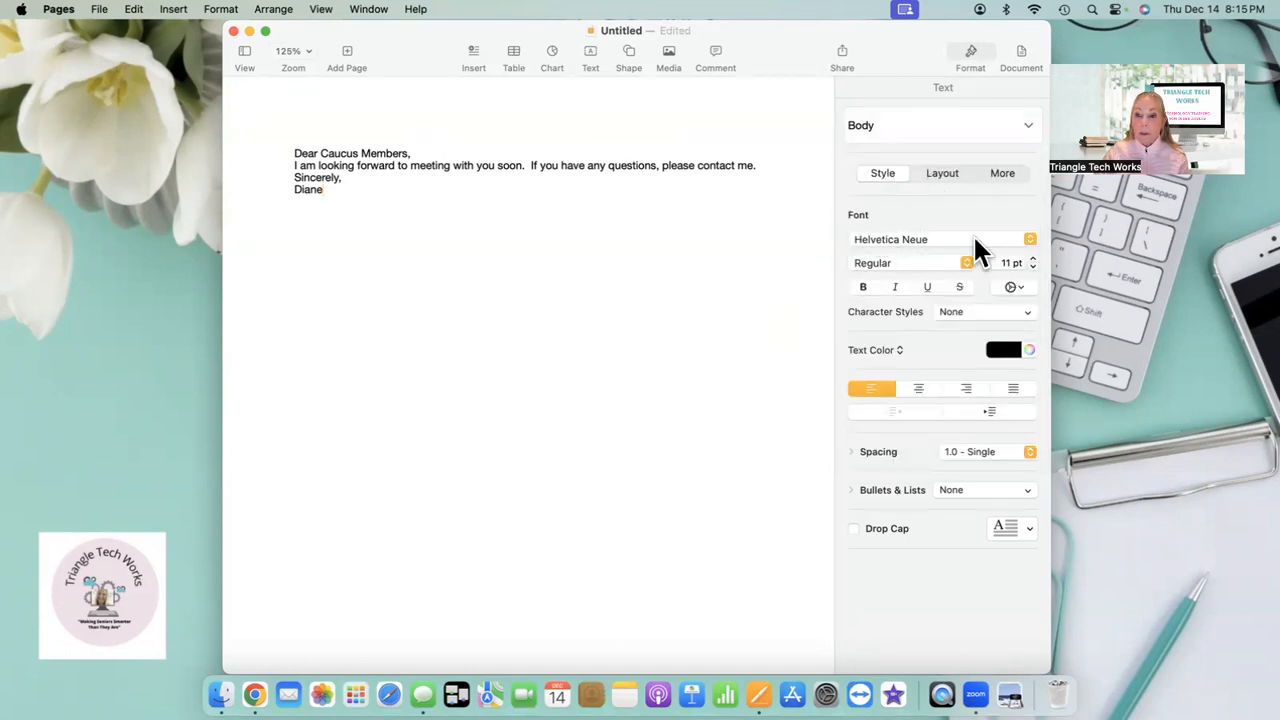
left_click(1025, 239)
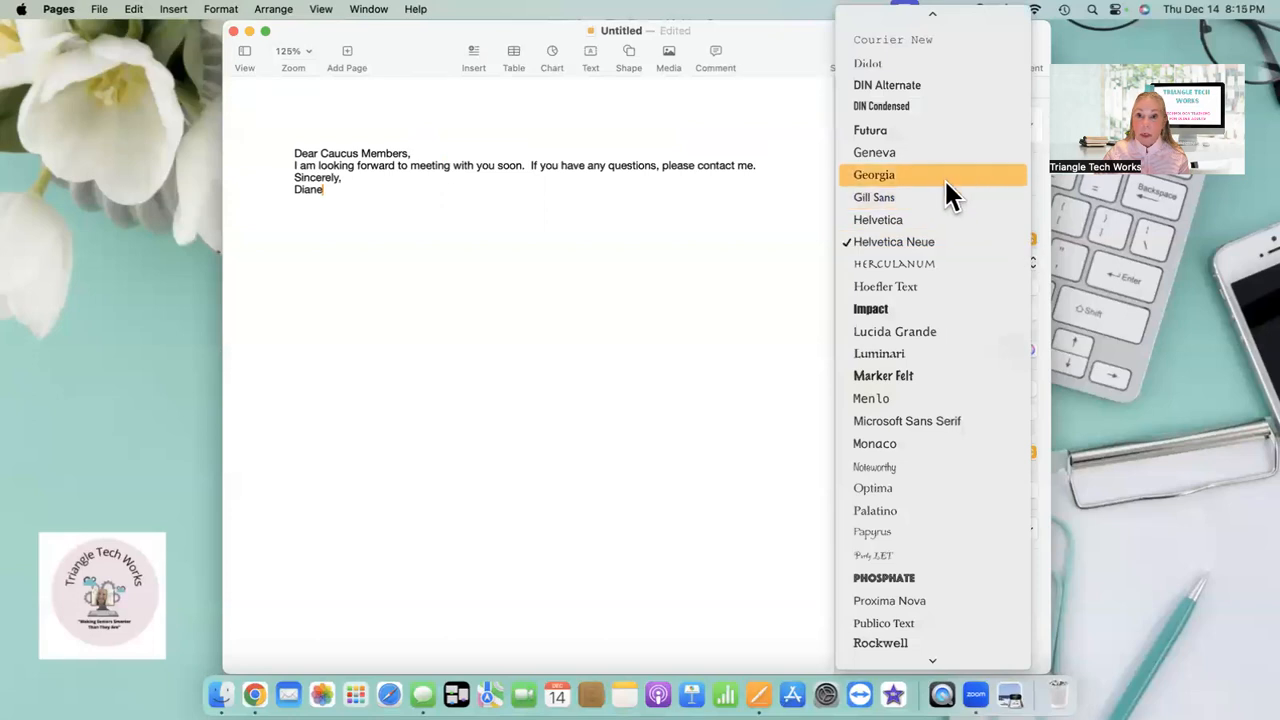
scroll(942, 177, "up", 5)
scroll(942, 177, "up", 5)
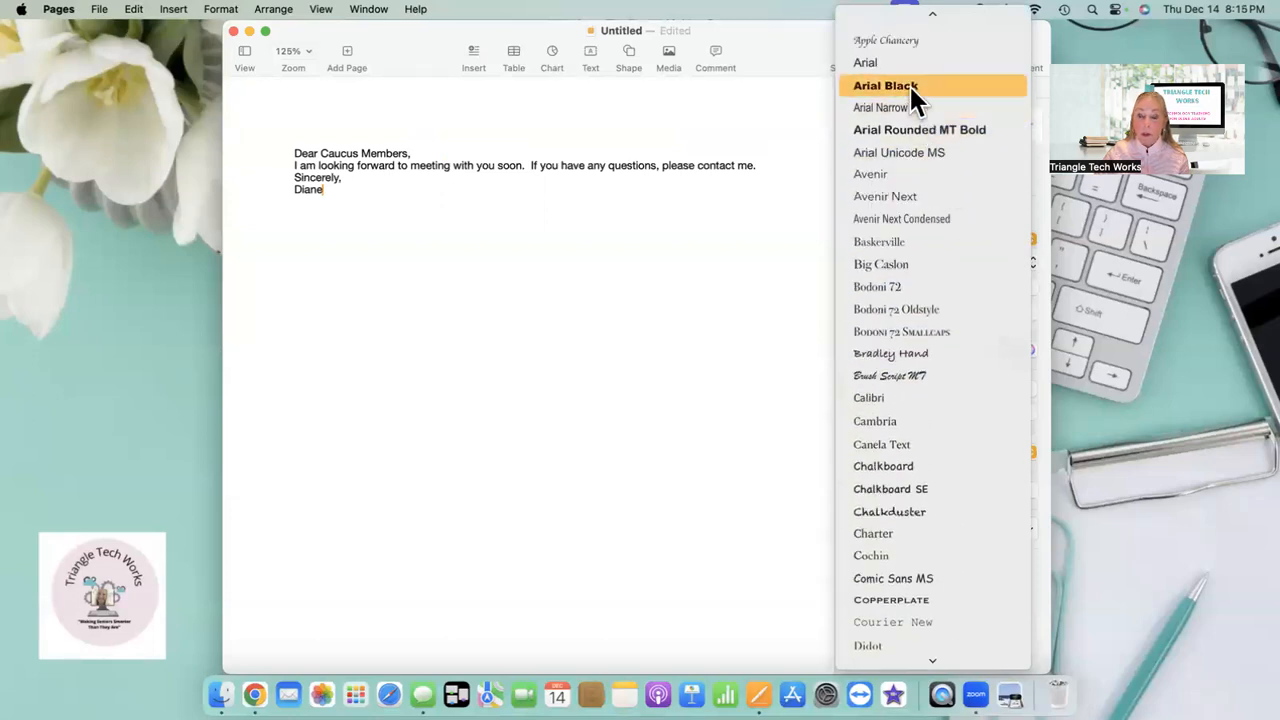
left_click(901, 62)
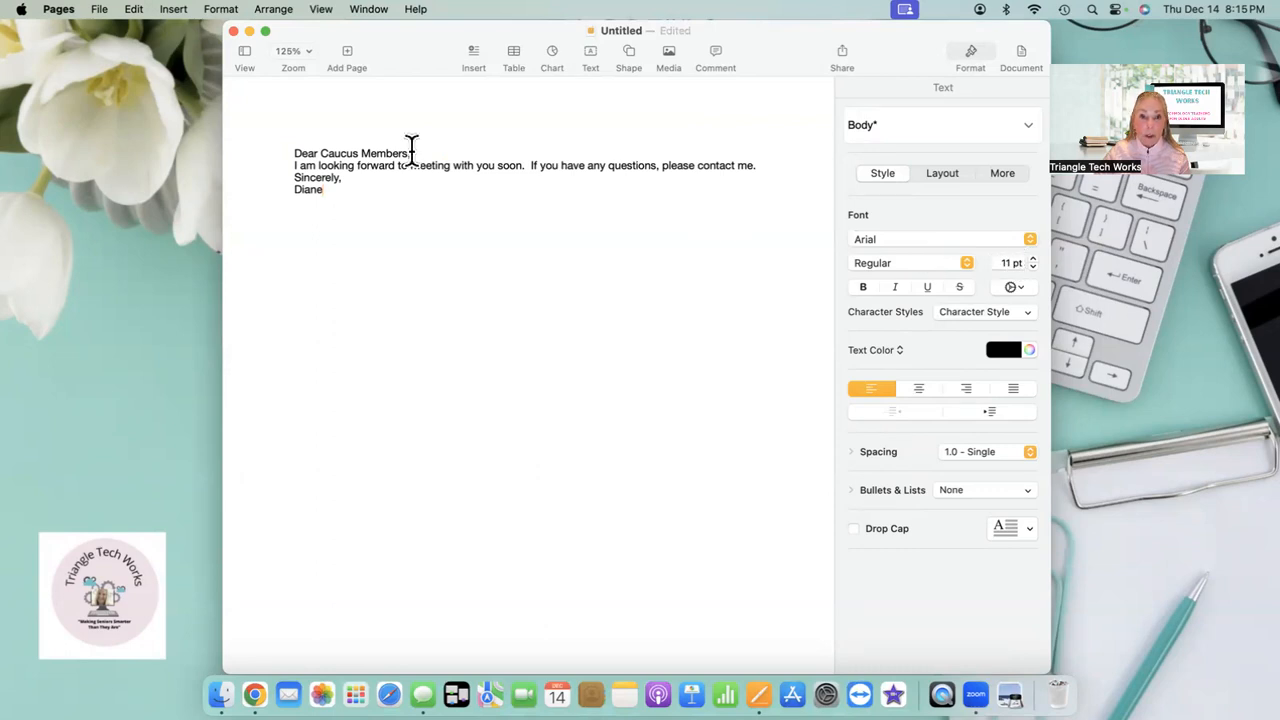
- Set the font size of the entire letter to 14 pt
left_click_drag(296, 148, 300, 196)
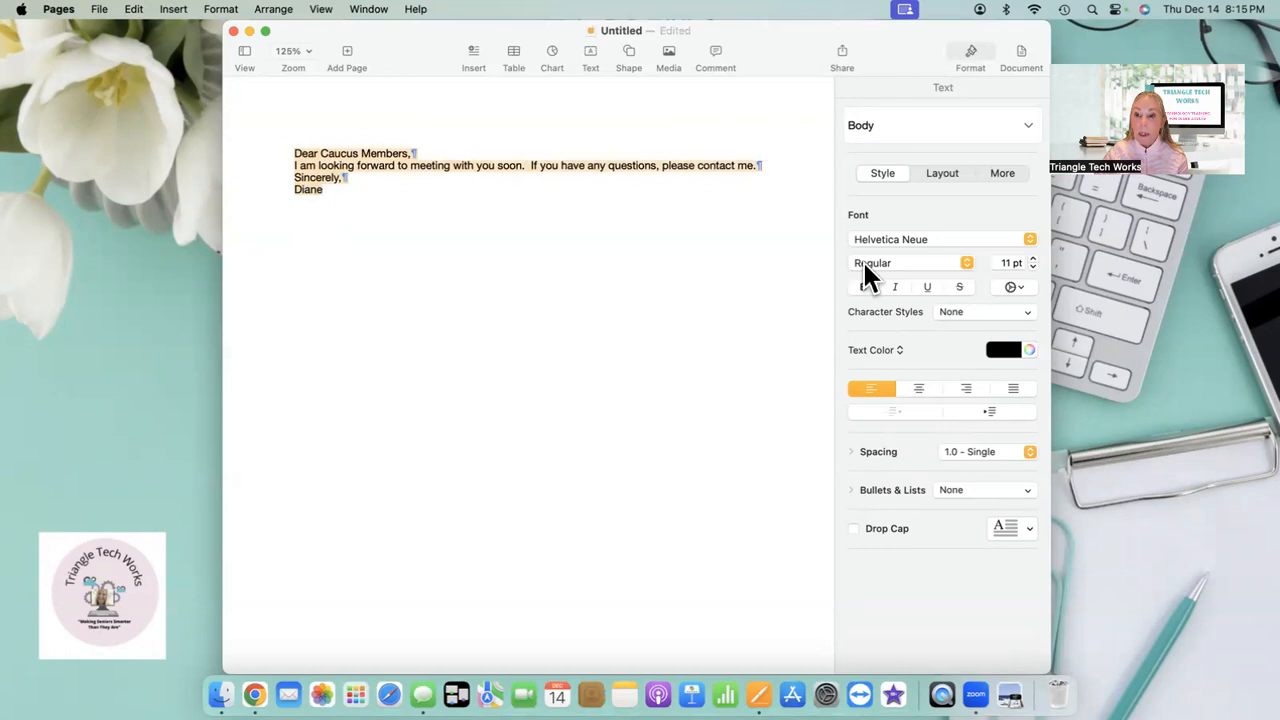
left_click(1032, 258)
left_click(1032, 258)
left_click(1032, 258)
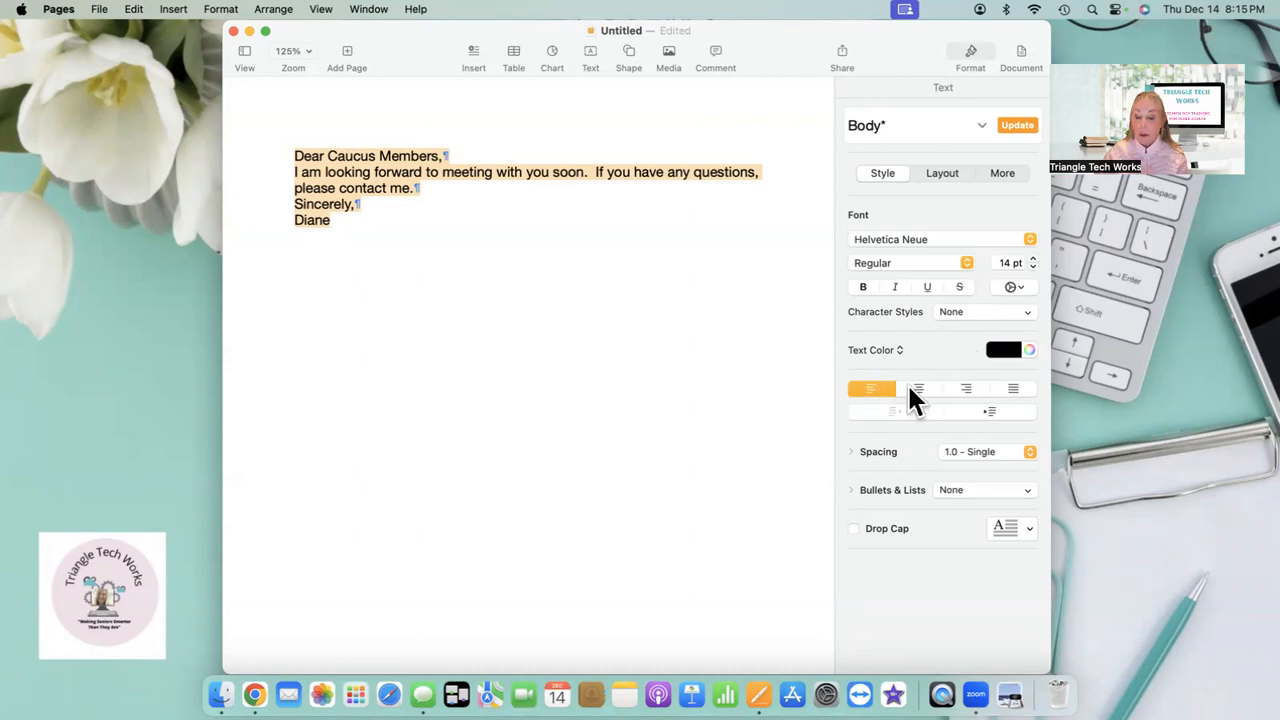
left_click(568, 415)
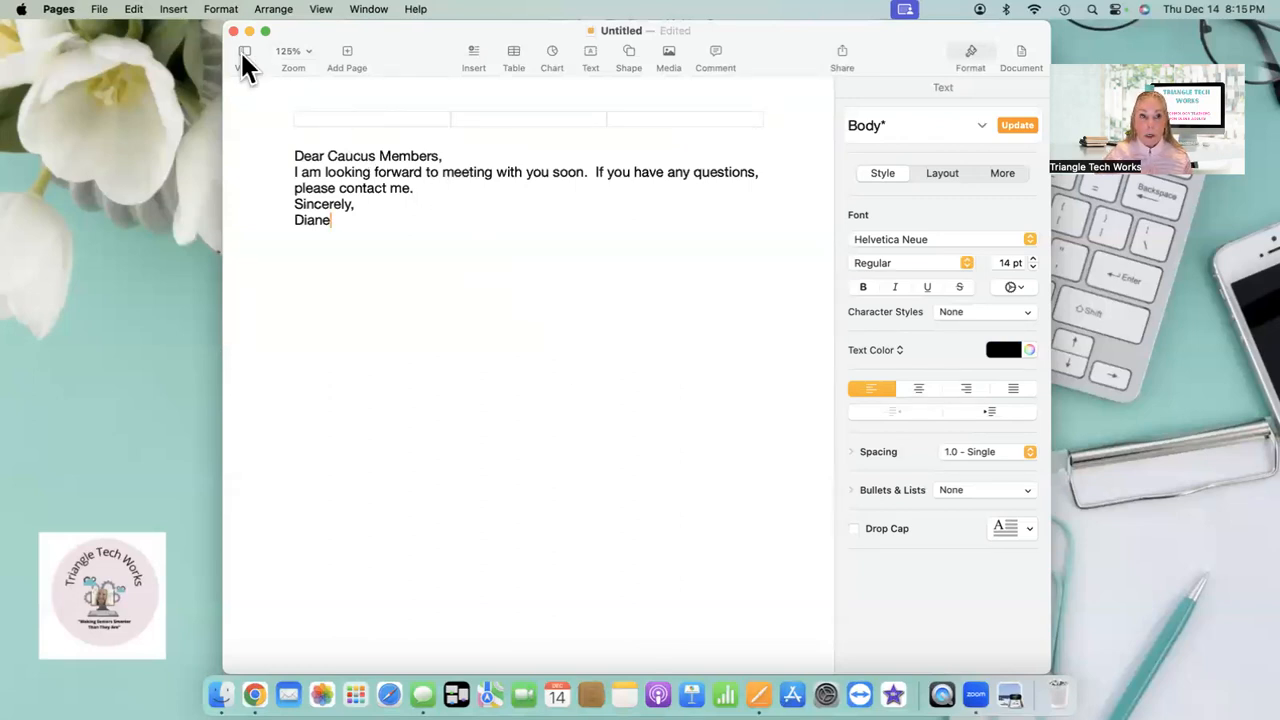
- Export the letter as a PDF named "Caucus Meeting" to the iCloud Desktop
left_click(100, 10)
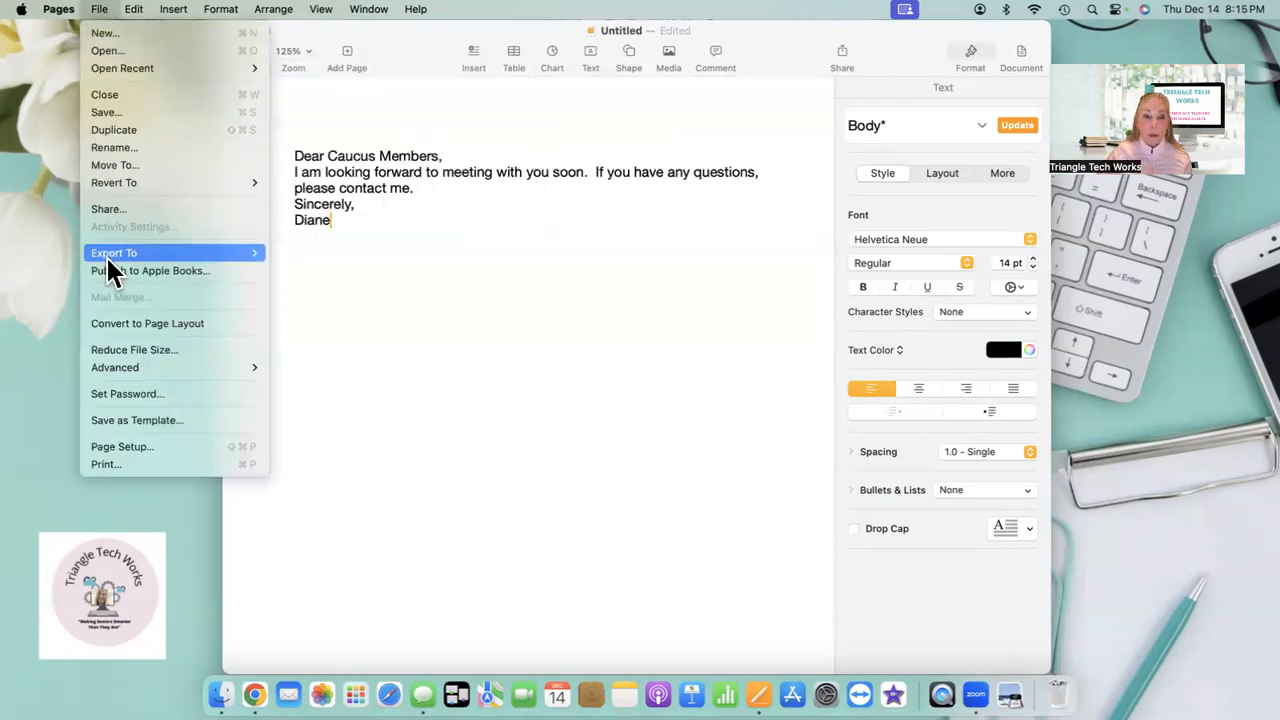
mouse_move(123, 250)
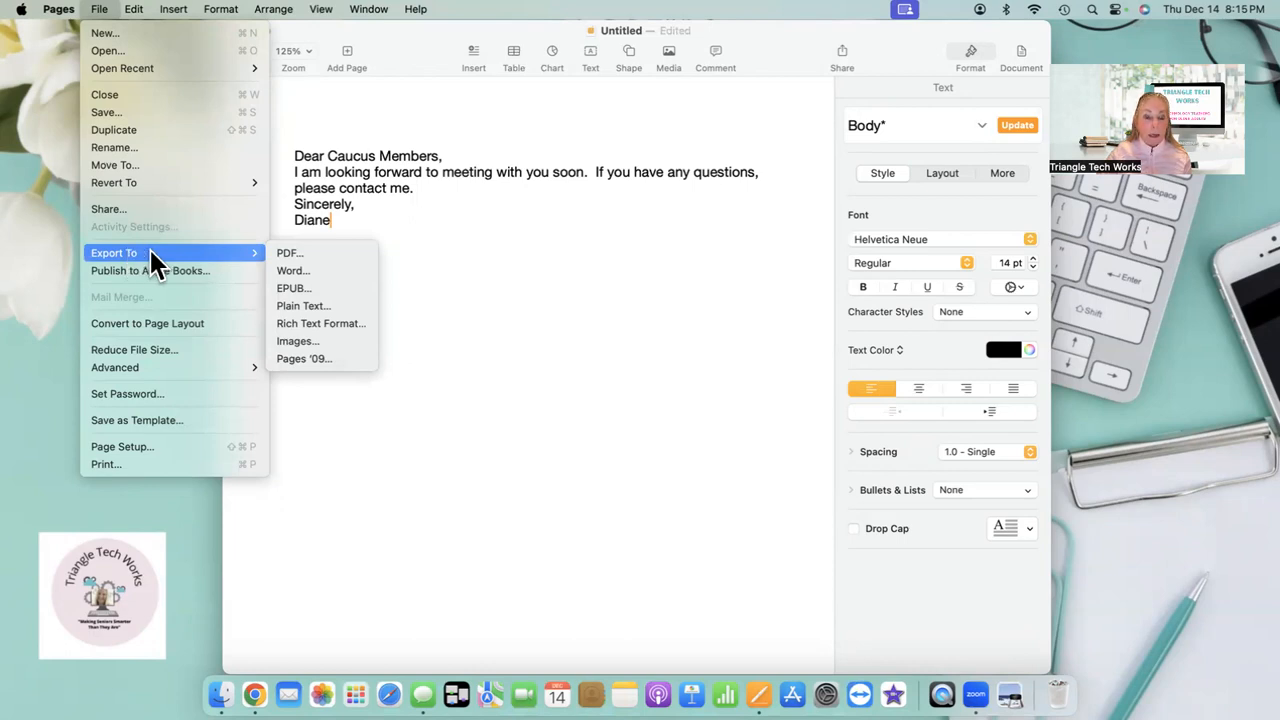
left_click(287, 256)
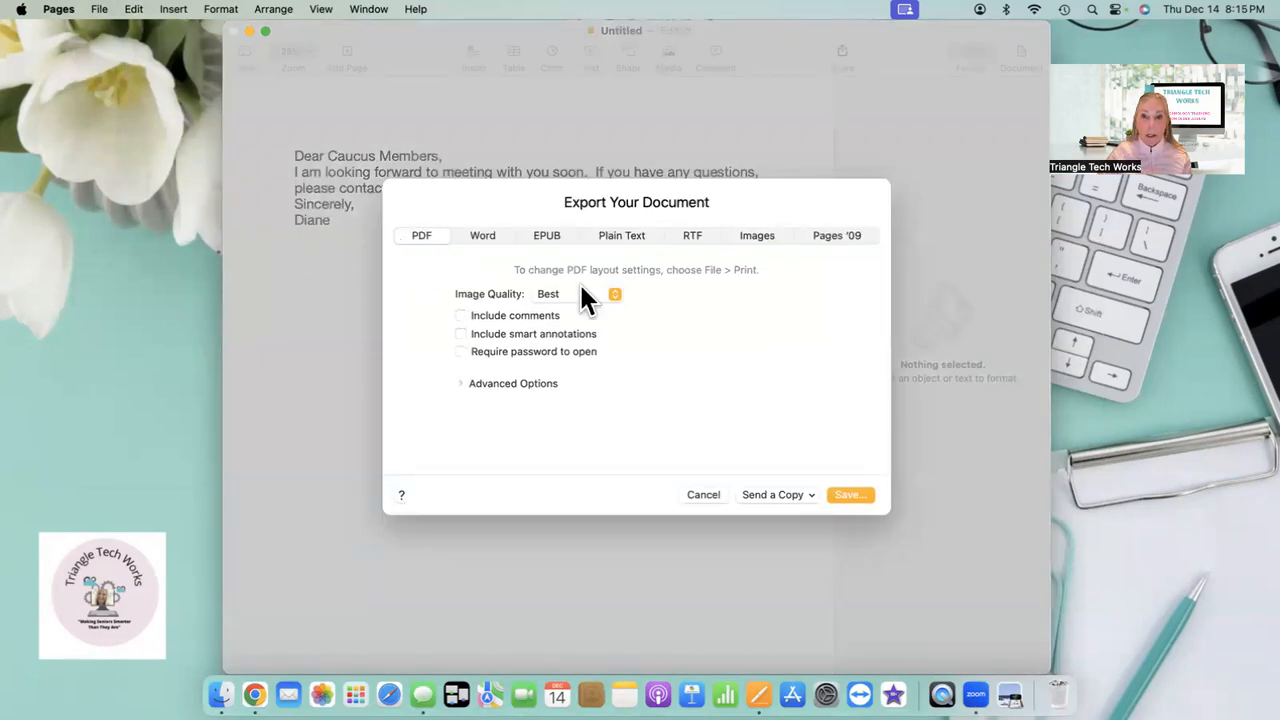
left_click(848, 495)
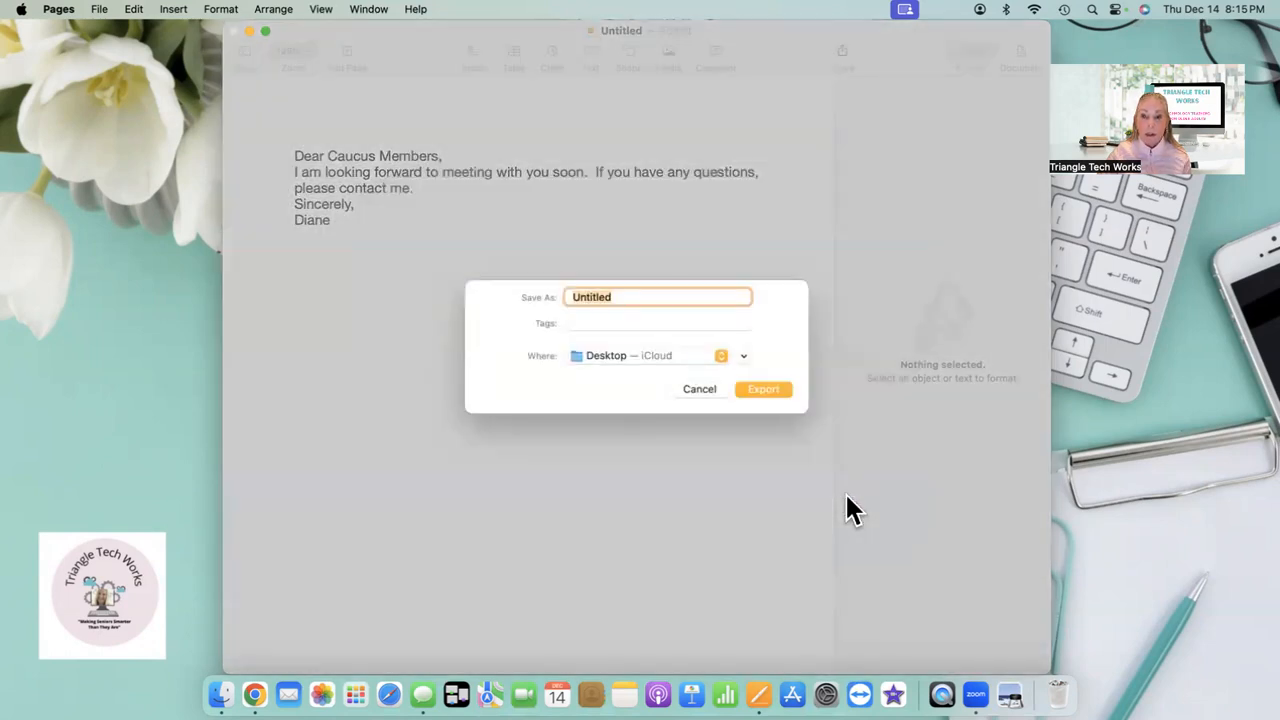
left_click(620, 296)
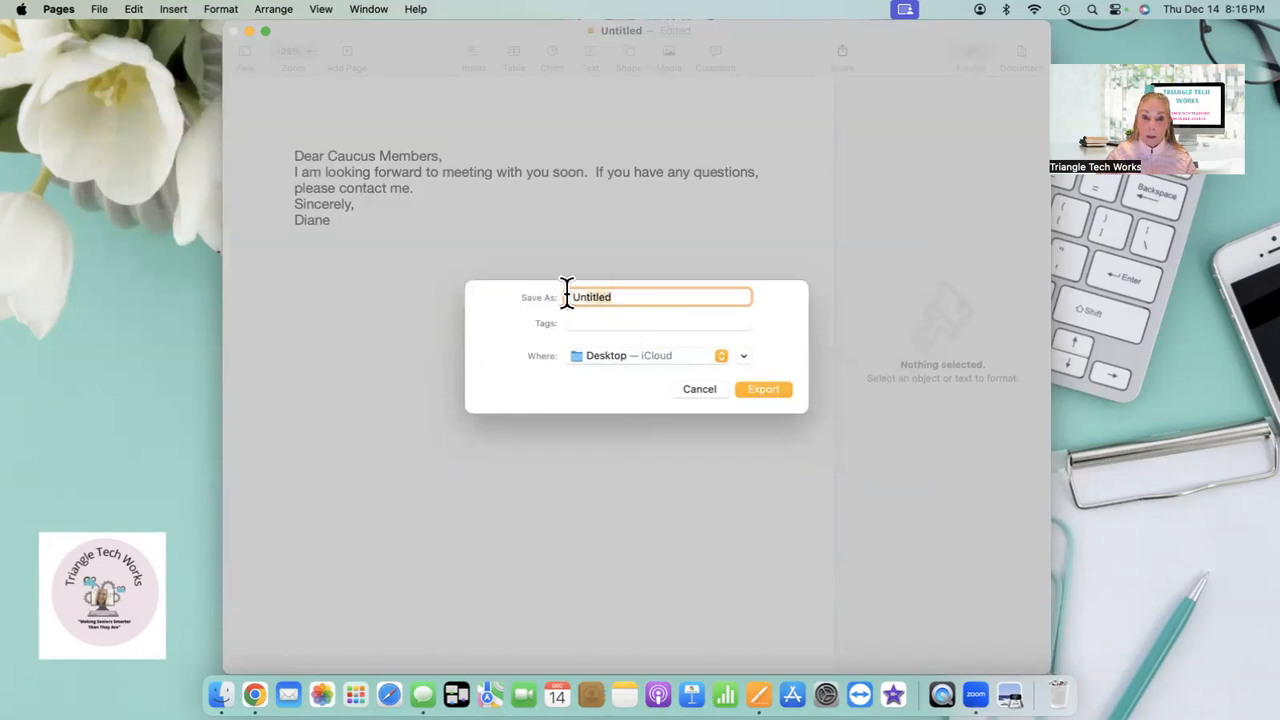
type("Cau")
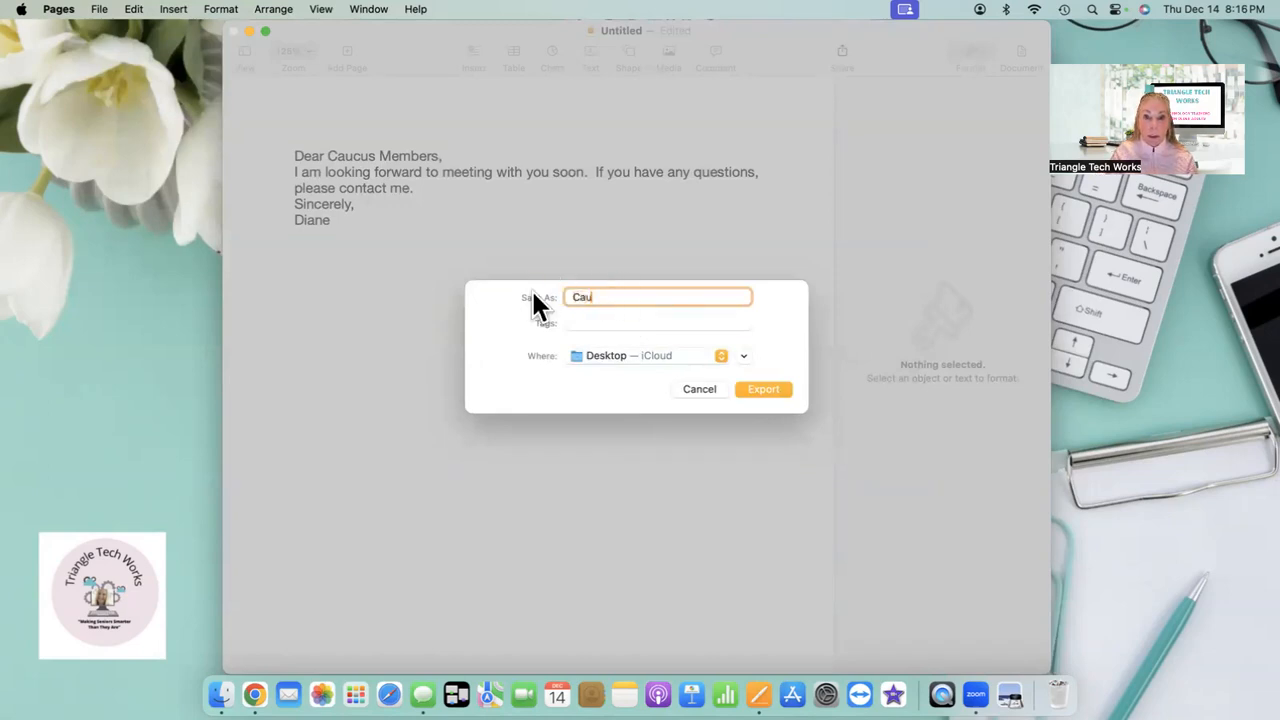
type("cus")
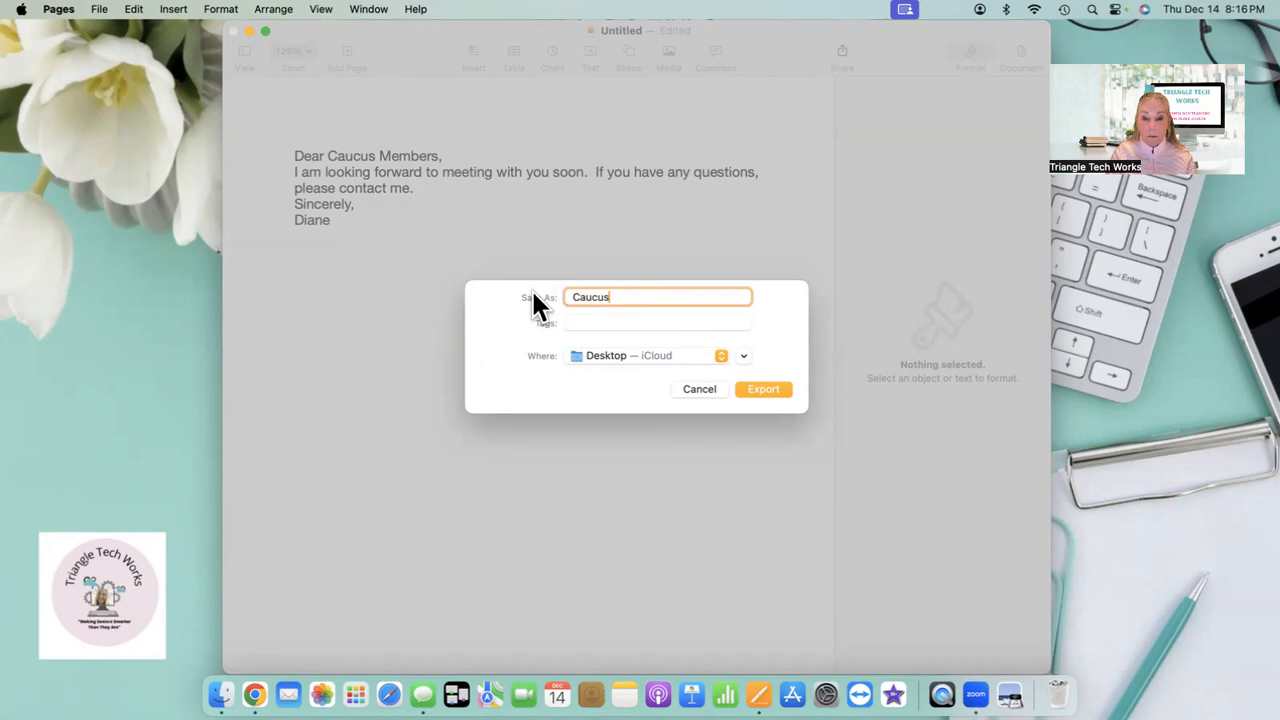
type(" Meeting")
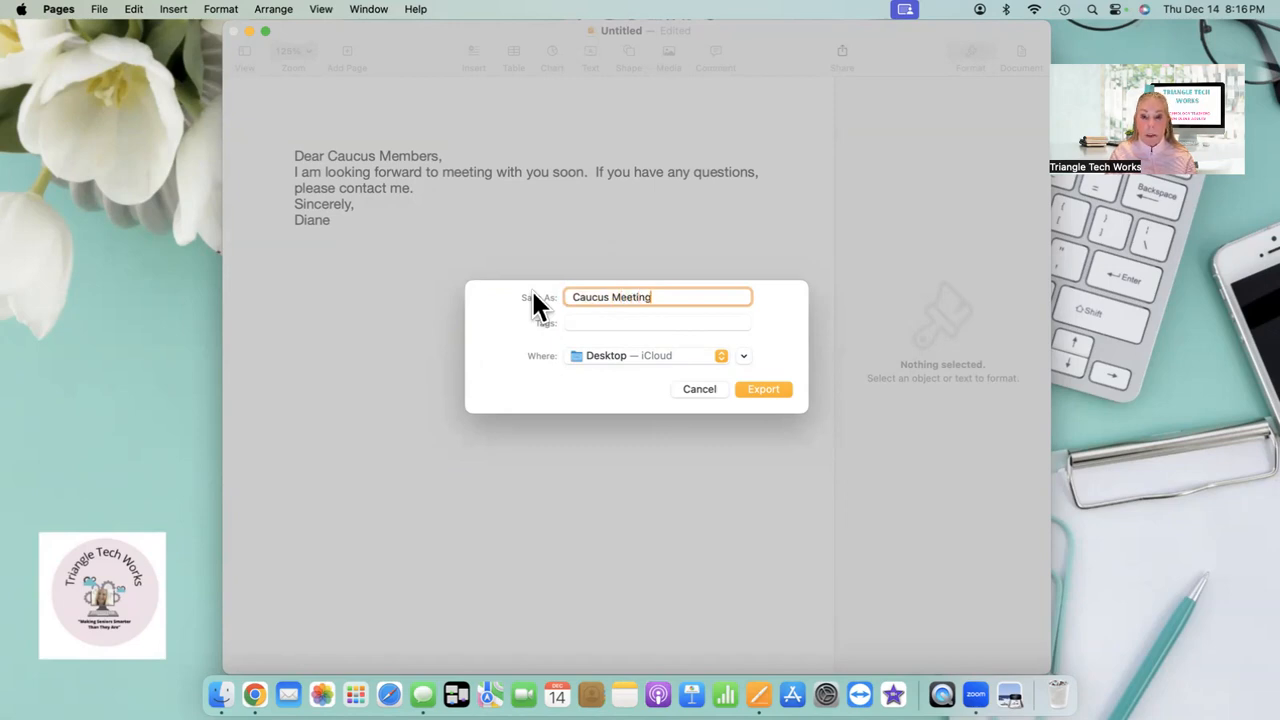
left_click(761, 392)
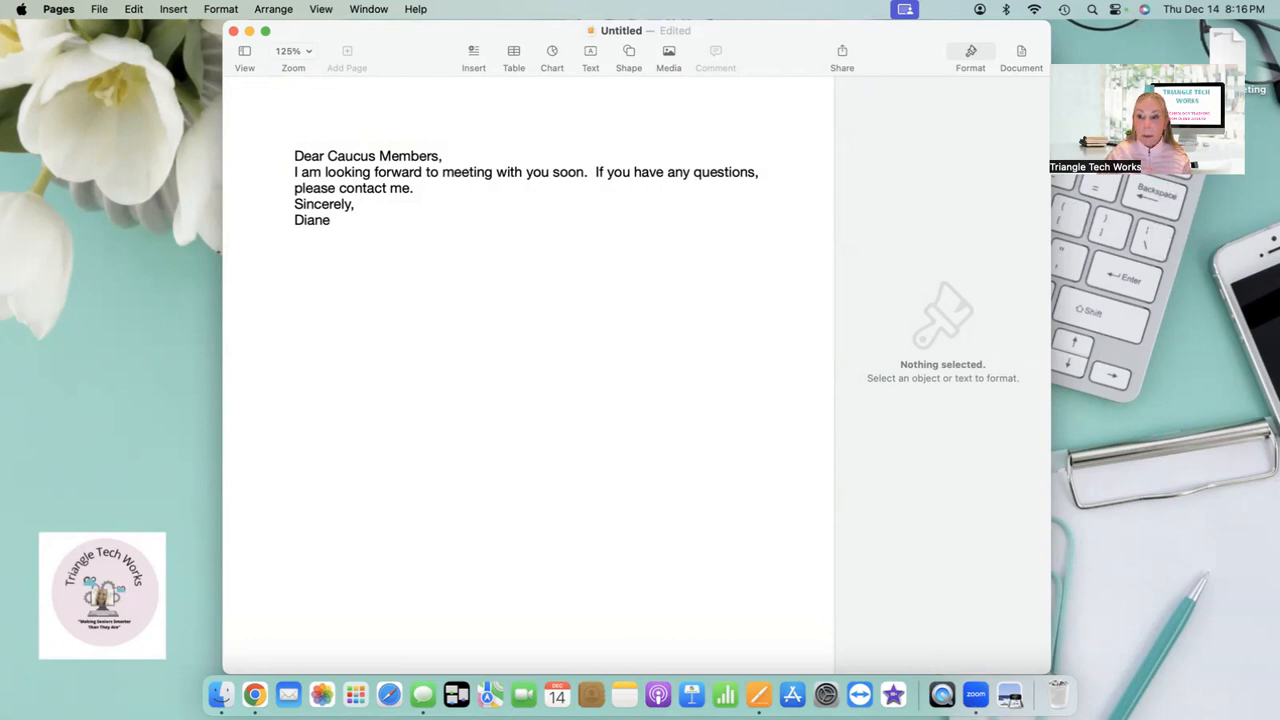
- Move the Caucus Meeting PDF slightly lower on the desktop
left_click_drag(1131, 104, 1143, 296)
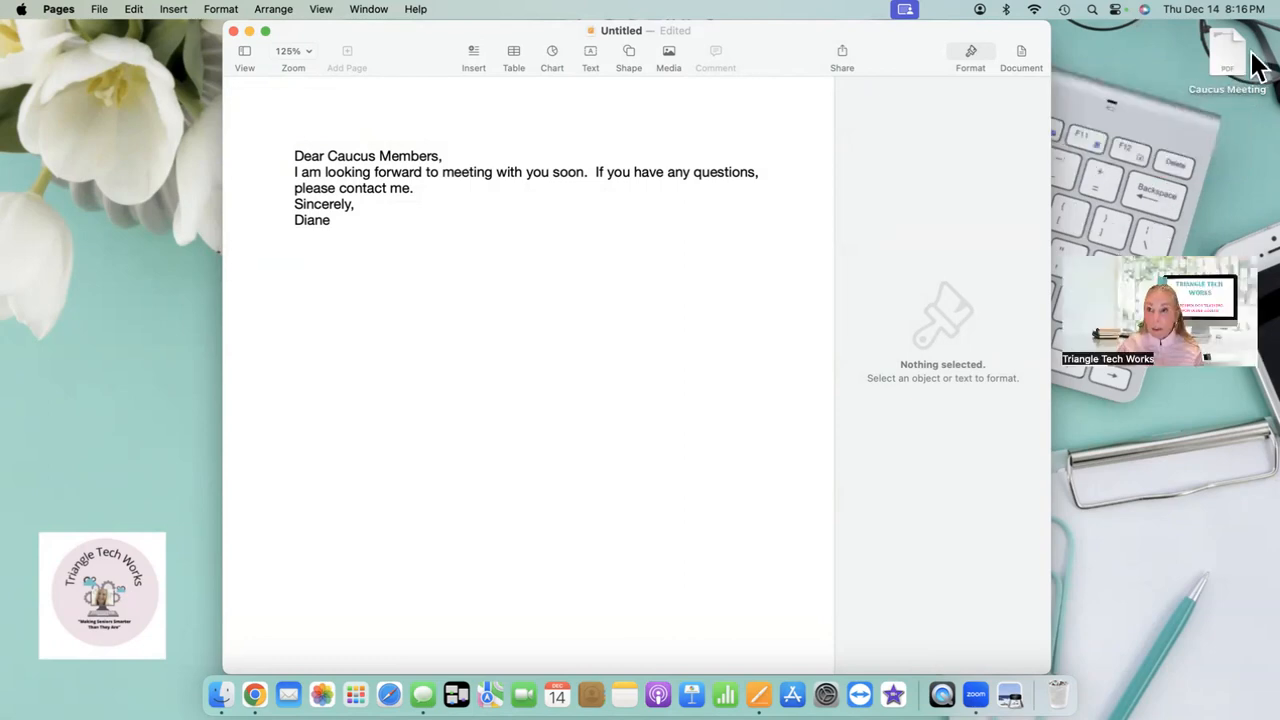
left_click_drag(1236, 53, 1248, 172)
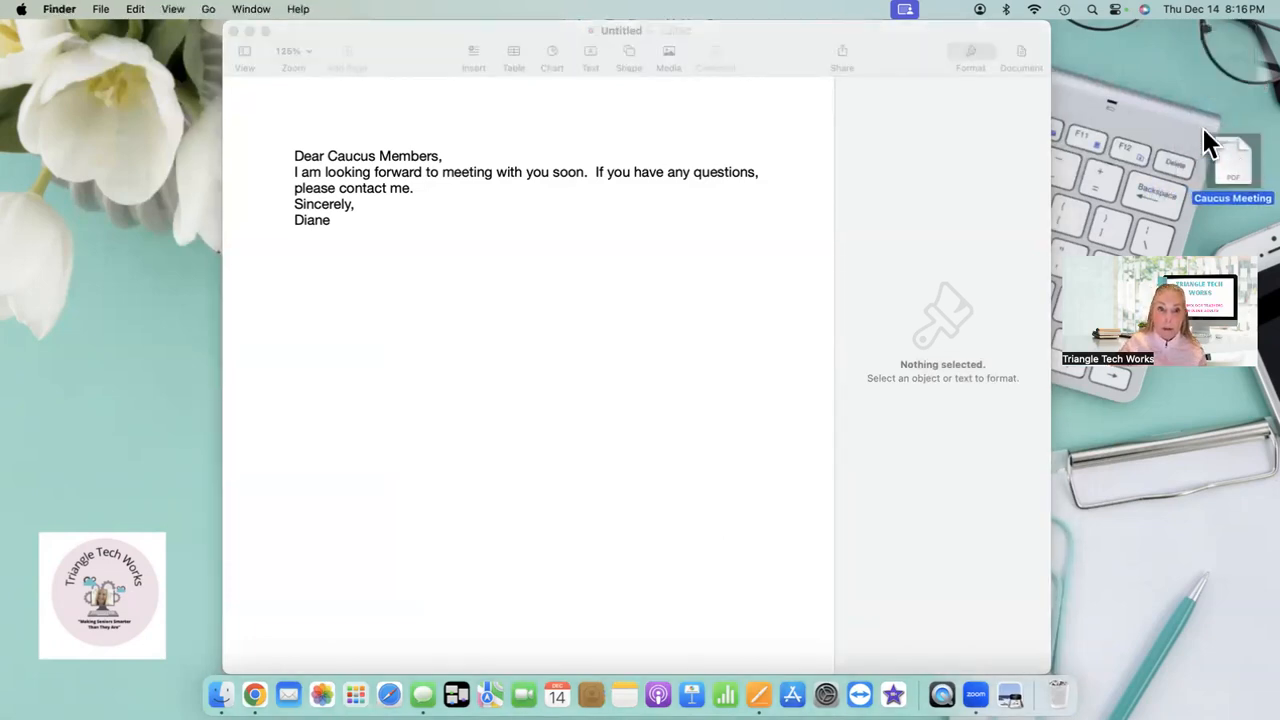
- Close the untitled Pages letter and delete it instead of saving it
left_click(233, 31)
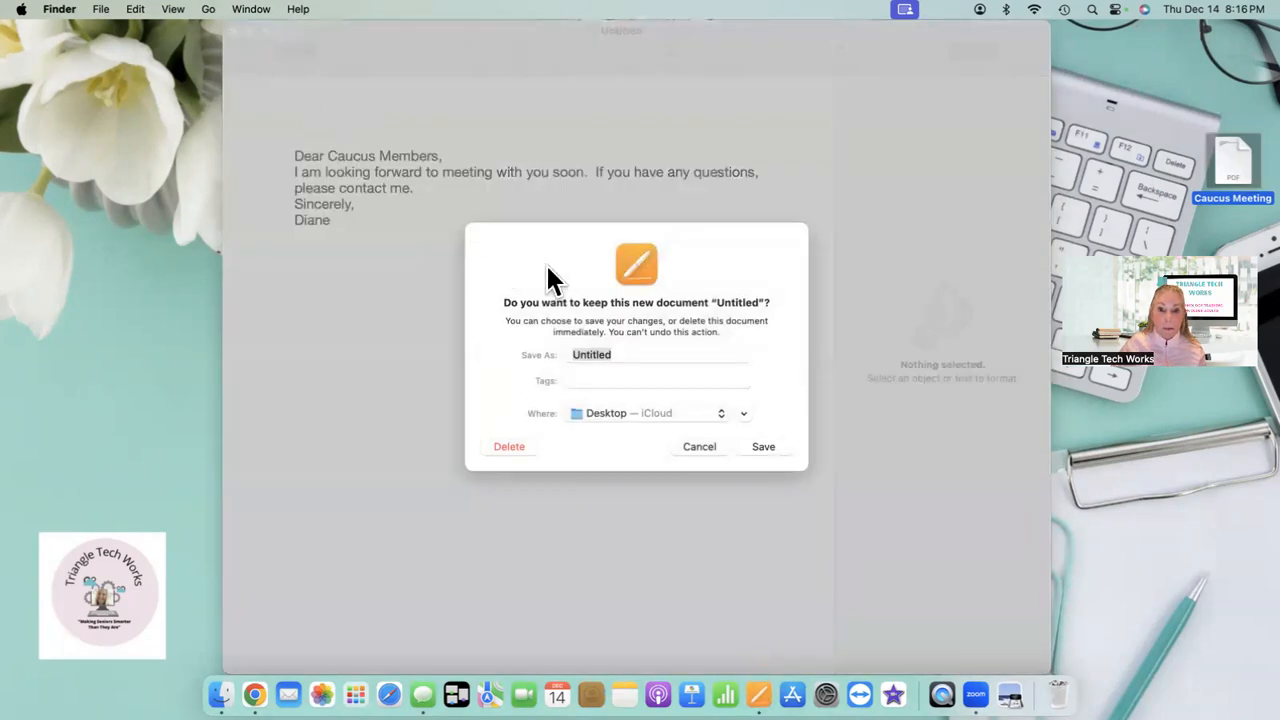
left_click(506, 447)
left_click(506, 447)
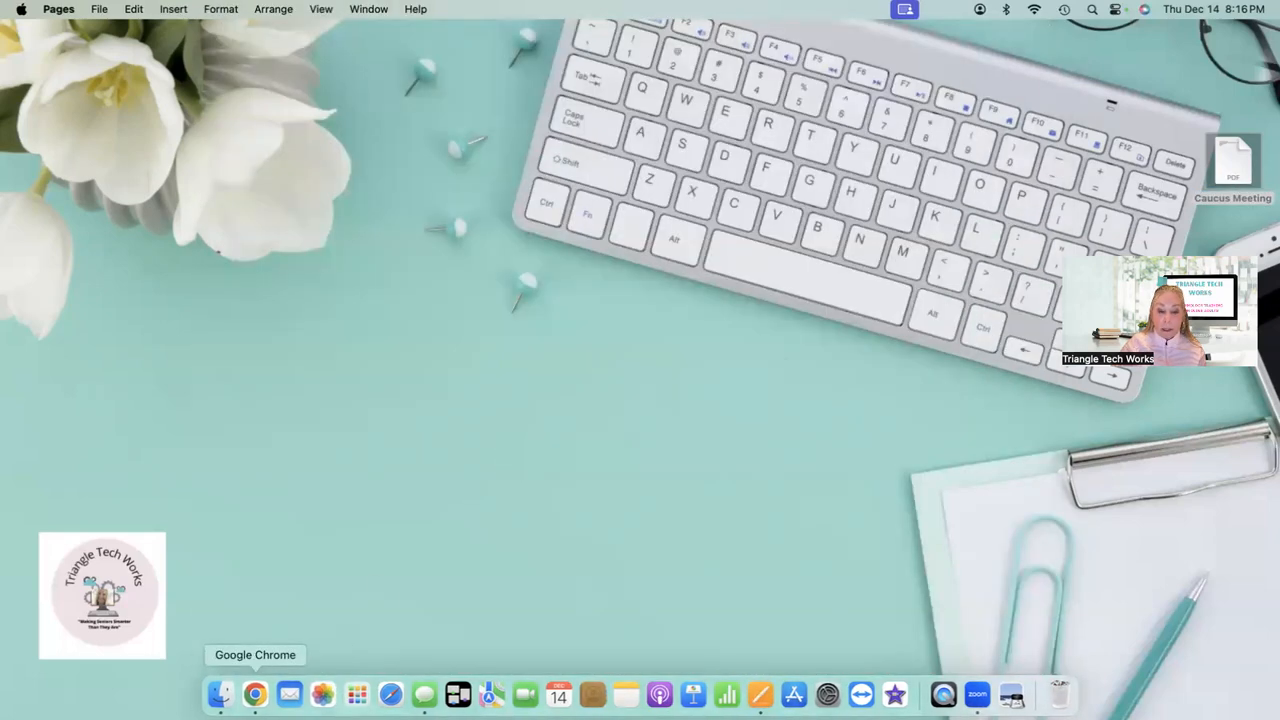
- Switch to Google Chrome, open the bookmarked TriangleTechGmail inbox and start a new email message
left_click(255, 694)
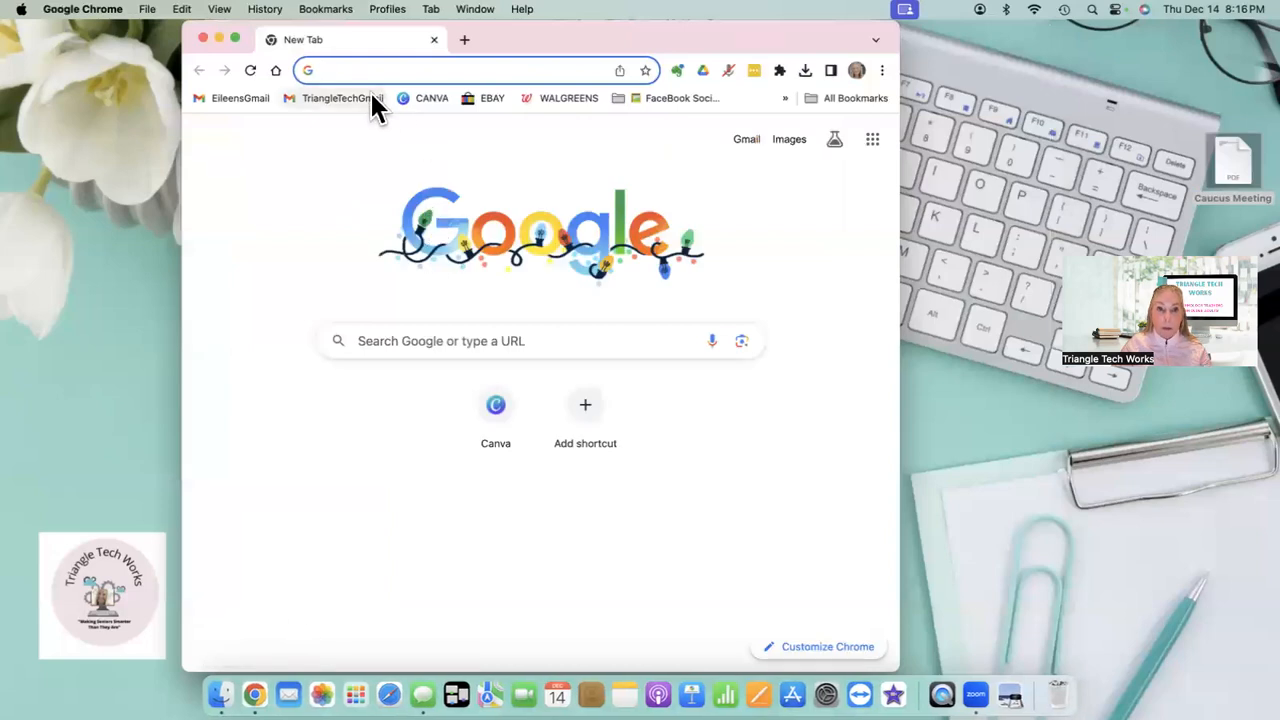
left_click(340, 98)
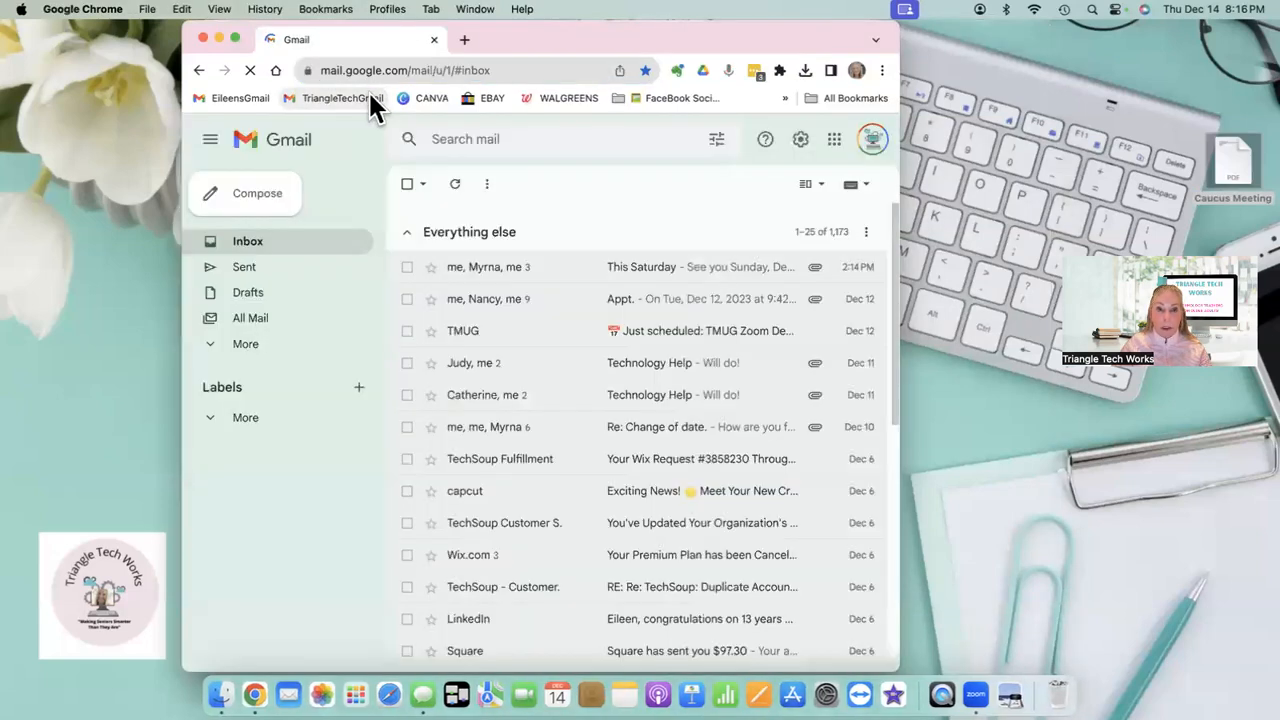
left_click(272, 205)
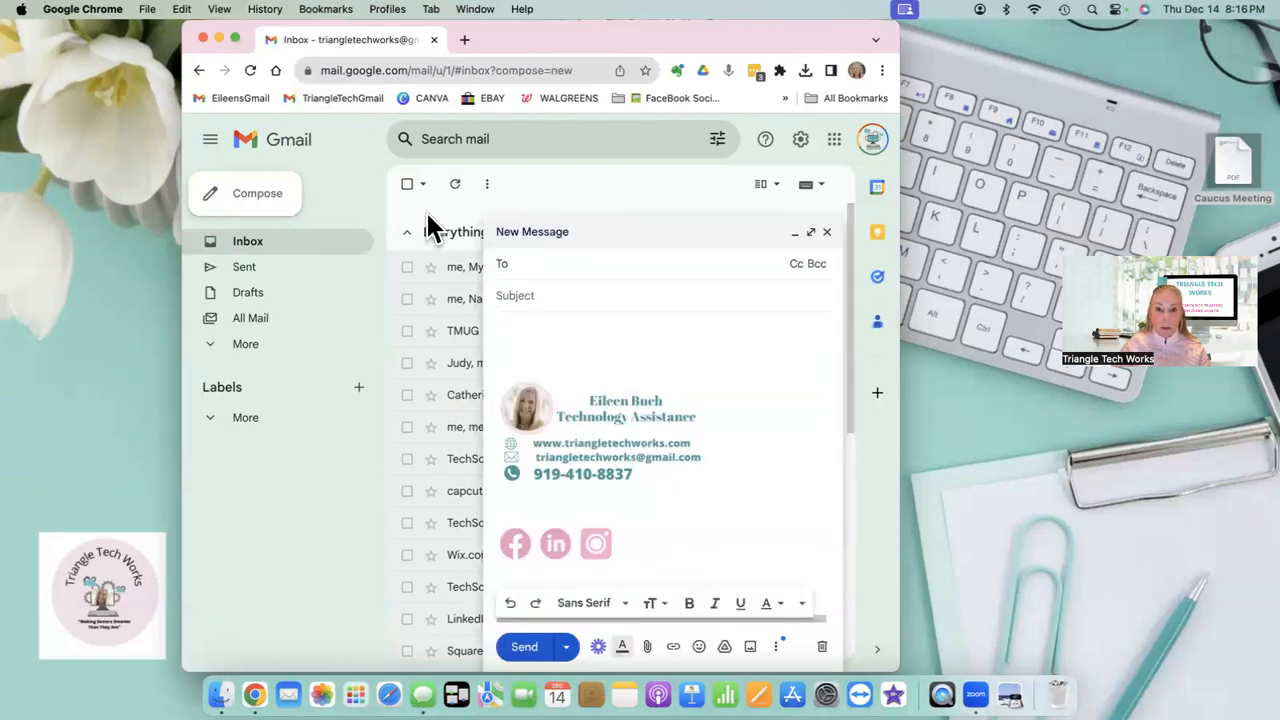
- Address the new message to the intended recipient from the contact suggestions and enter the subject "Caucus Letter"
type("dian")
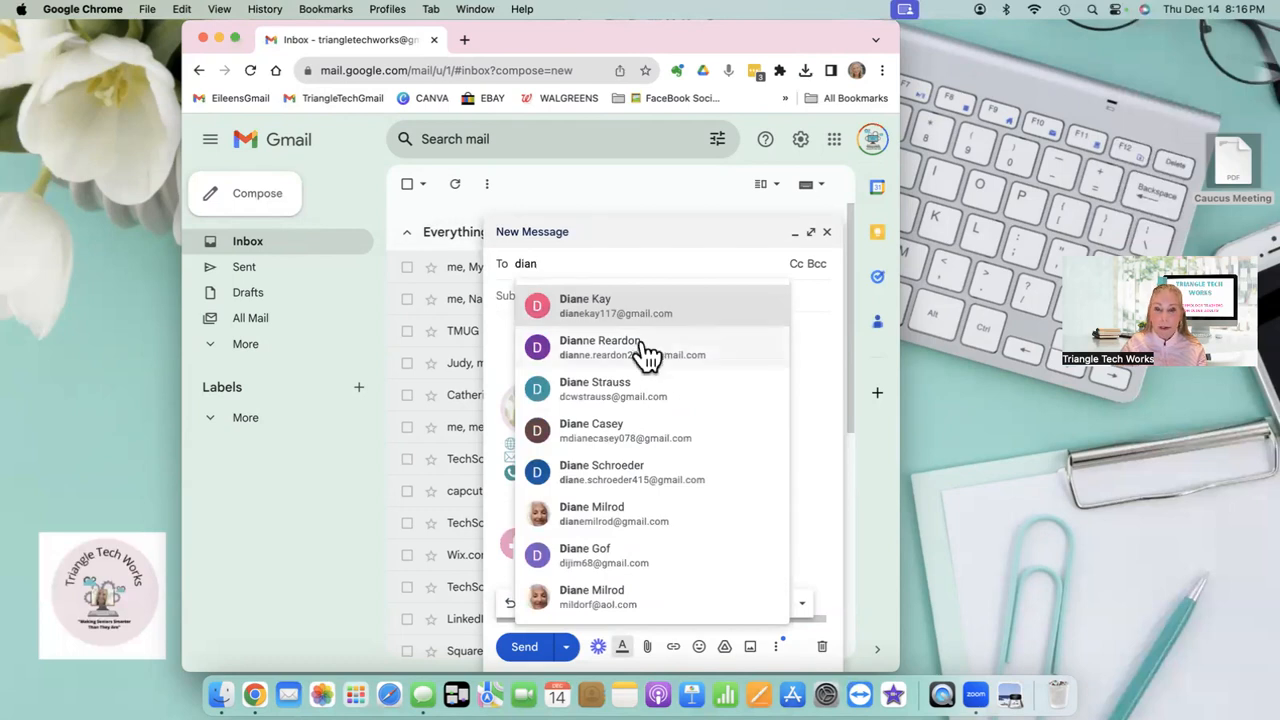
left_click(627, 392)
left_click(573, 312)
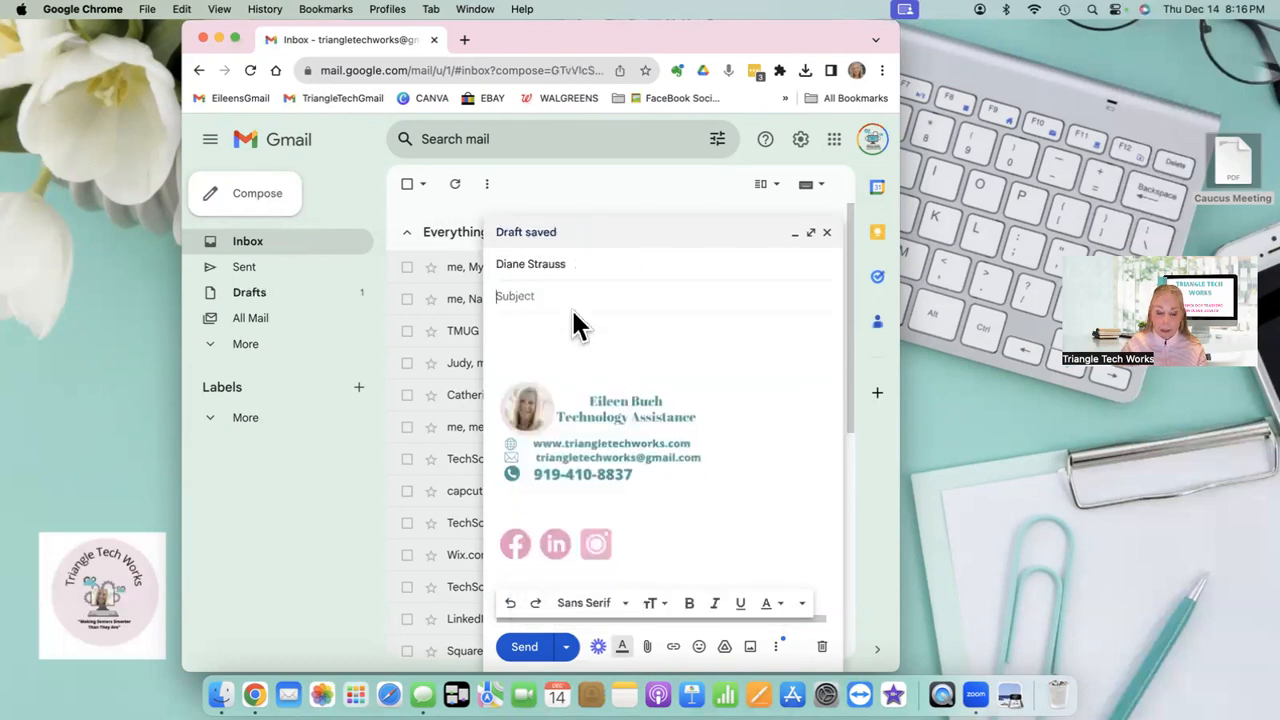
type("Cau")
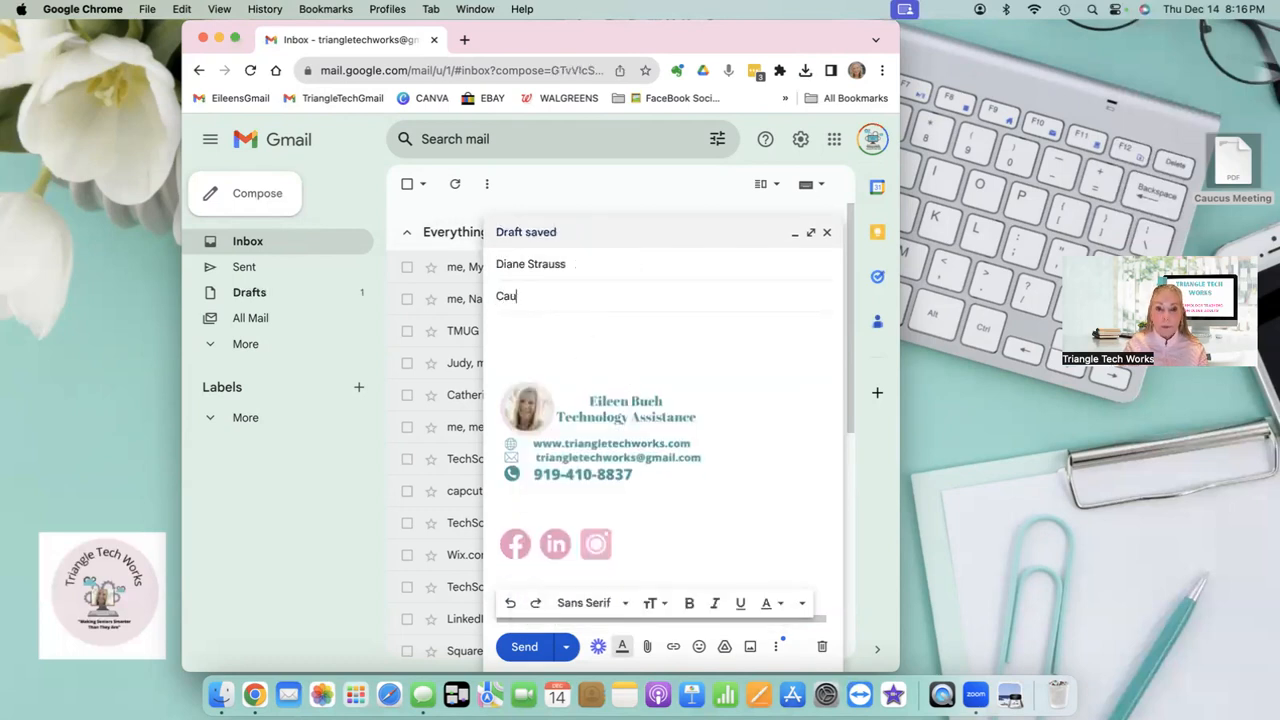
type("cus Letter")
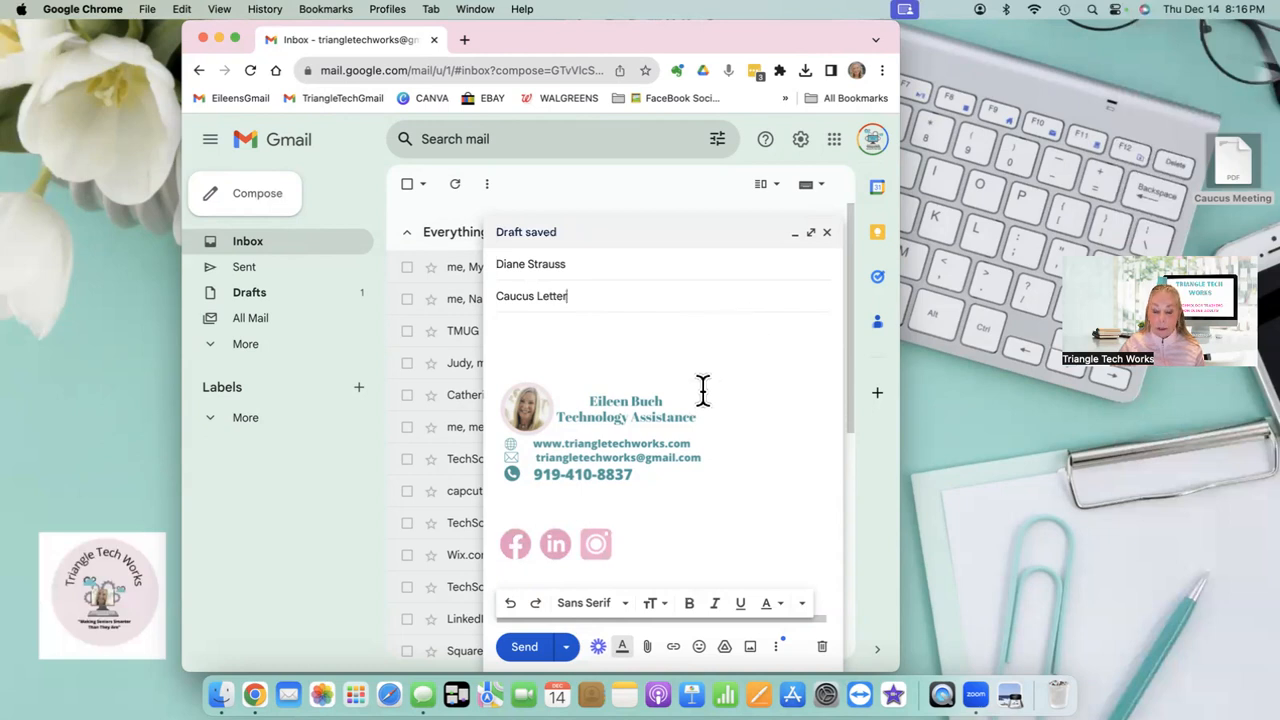
- Attach the Caucus Meeting PDF from the iCloud Desktop to the message and send it
left_click(648, 646)
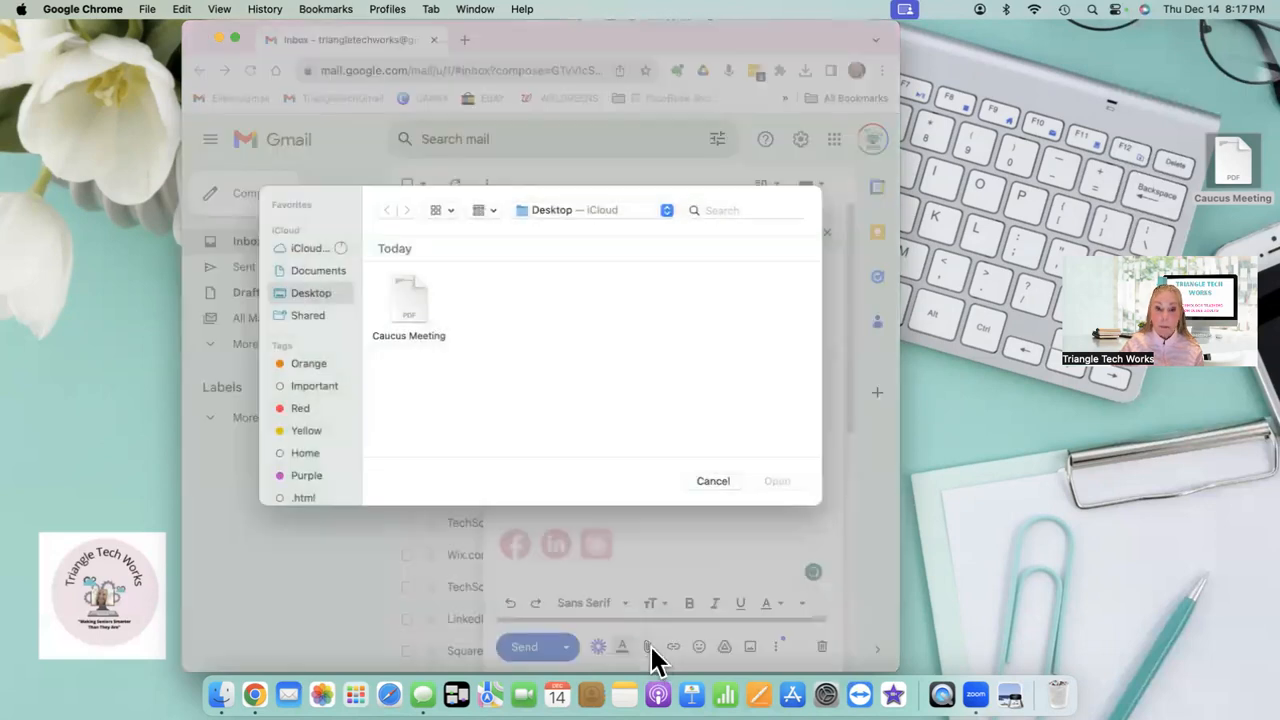
left_click(418, 306)
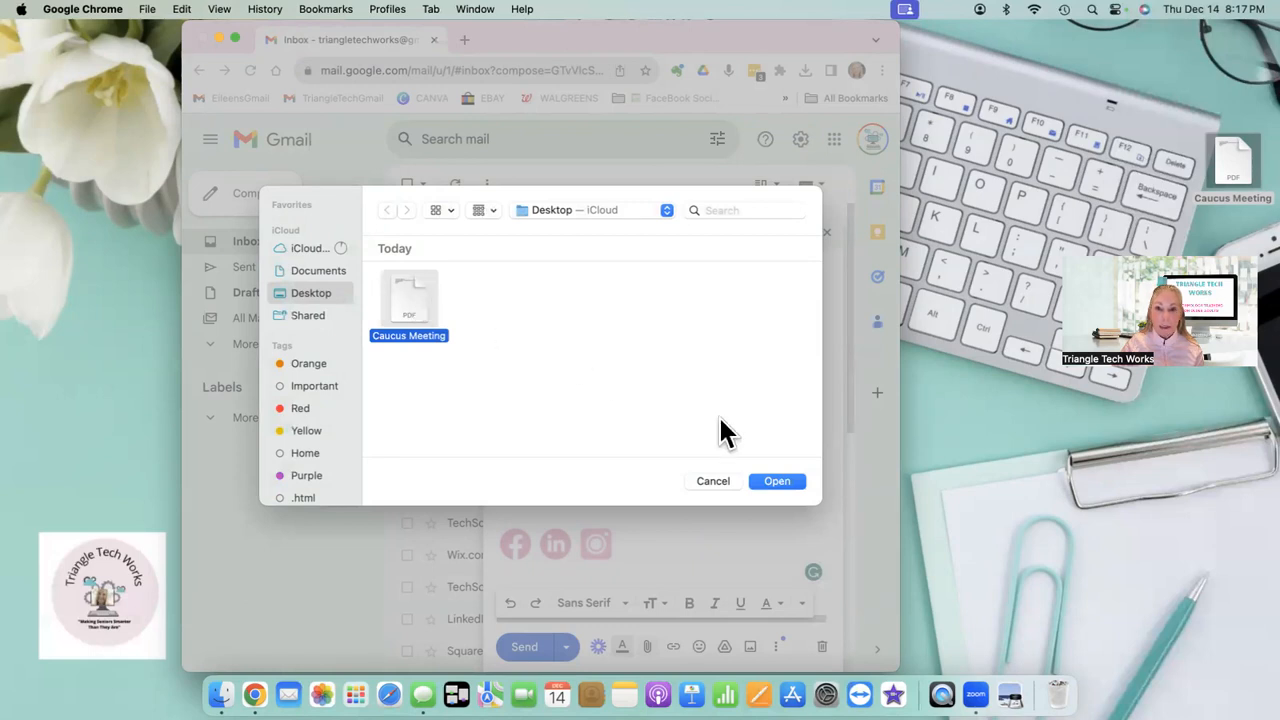
left_click(772, 484)
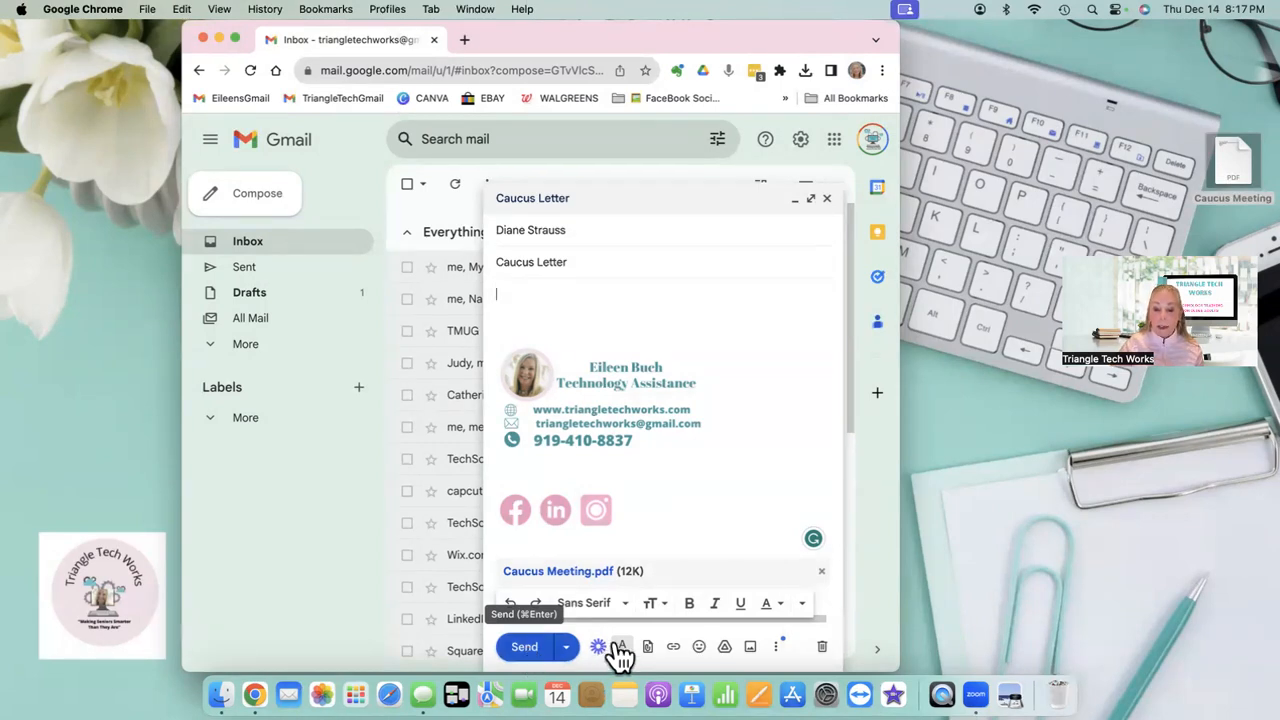
left_click(533, 648)
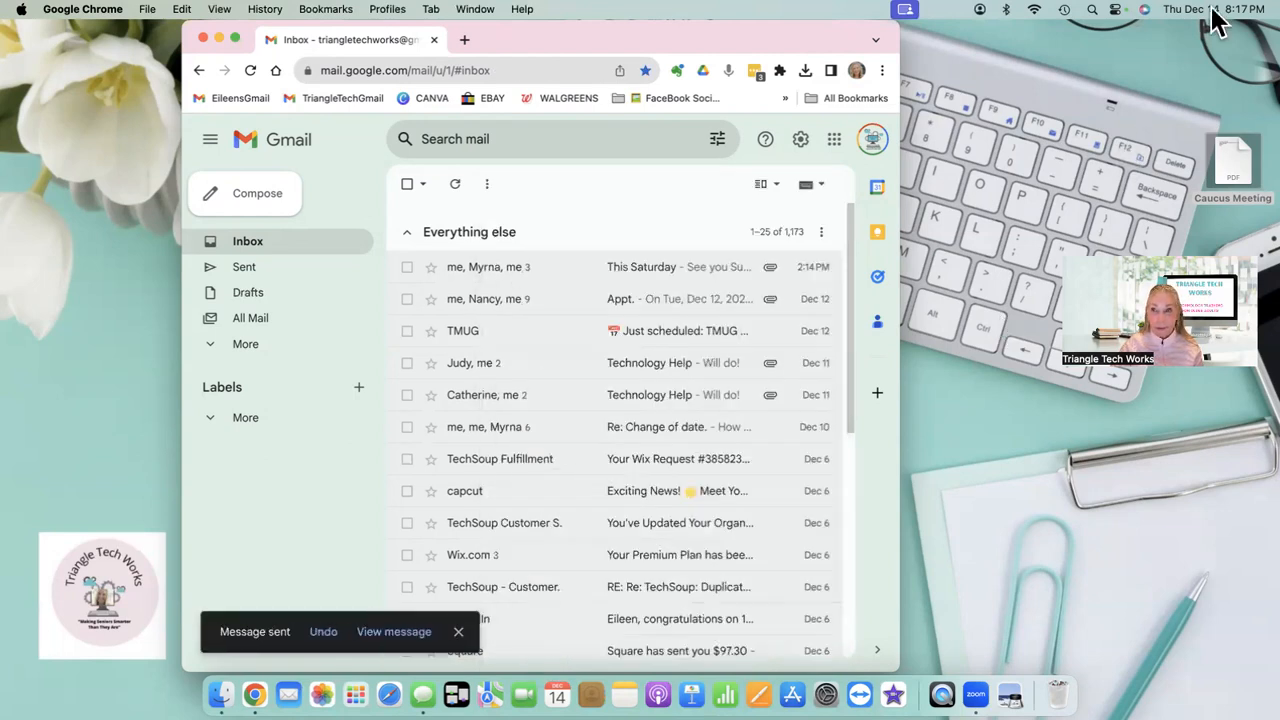